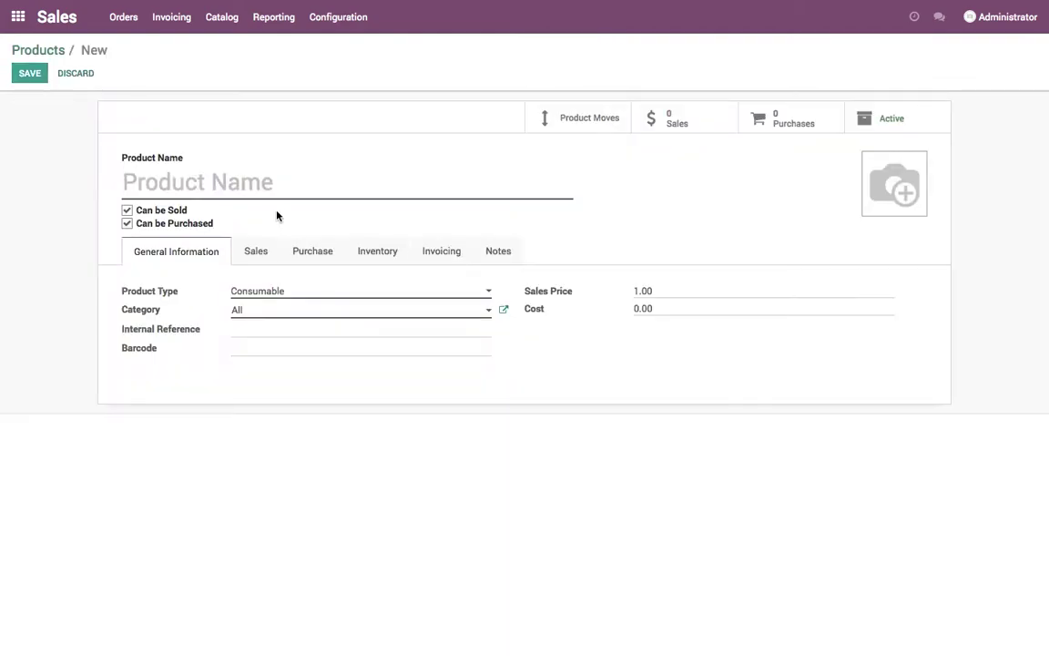
- Give the new product the laptop.png image and name it Laptop
{"action": "left_click", "coordinate": [871, 161]}
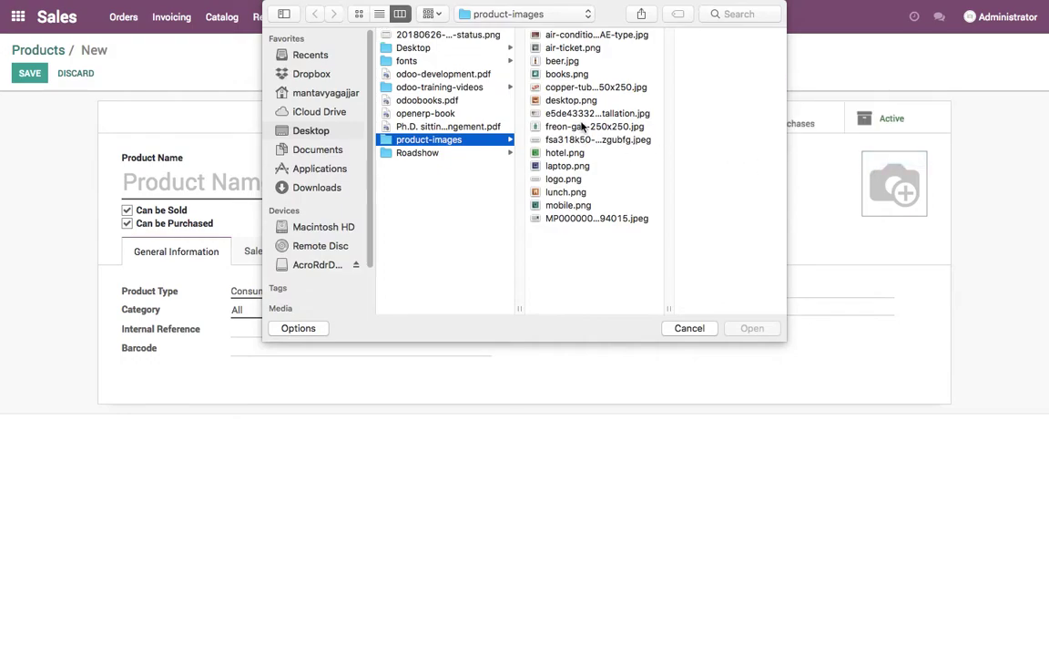
{"action": "key", "text": "l"}
{"action": "left_click", "coordinate": [752, 328]}
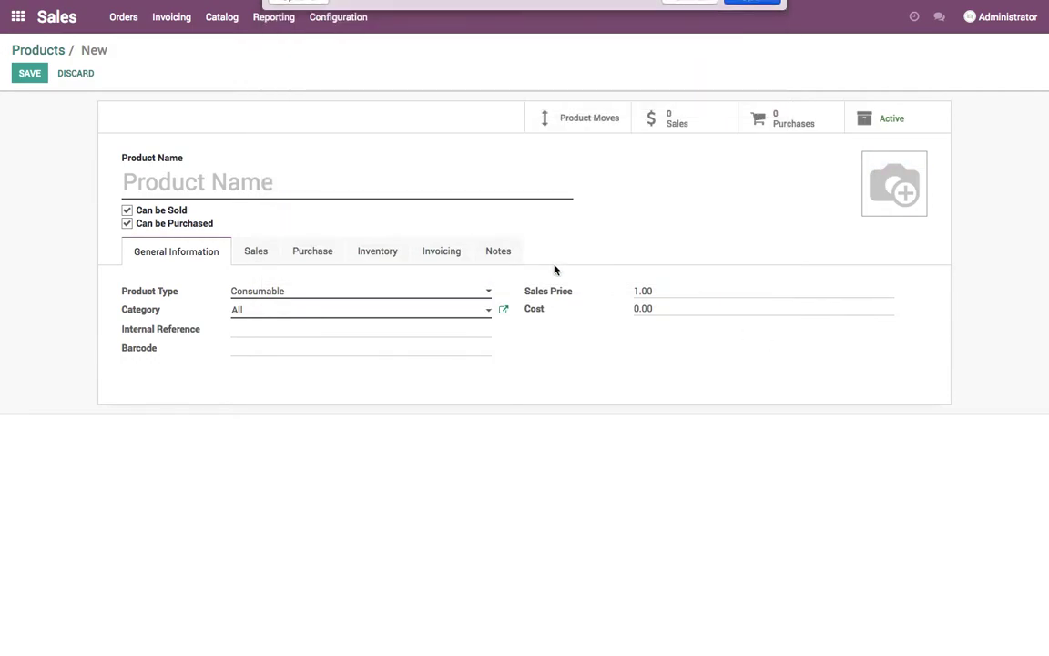
{"action": "left_click", "coordinate": [424, 178]}
{"action": "type", "text": "Laptop"}
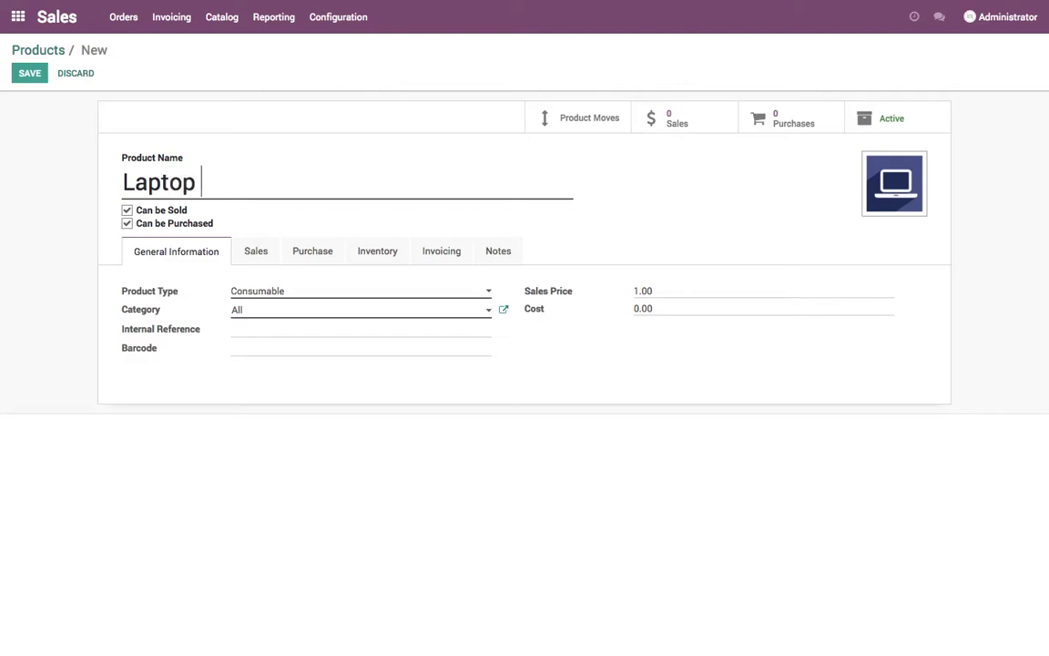
- Set the product type to Stockable Product, the sales price to 1200 and the cost to 900
{"action": "left_click", "coordinate": [457, 291]}
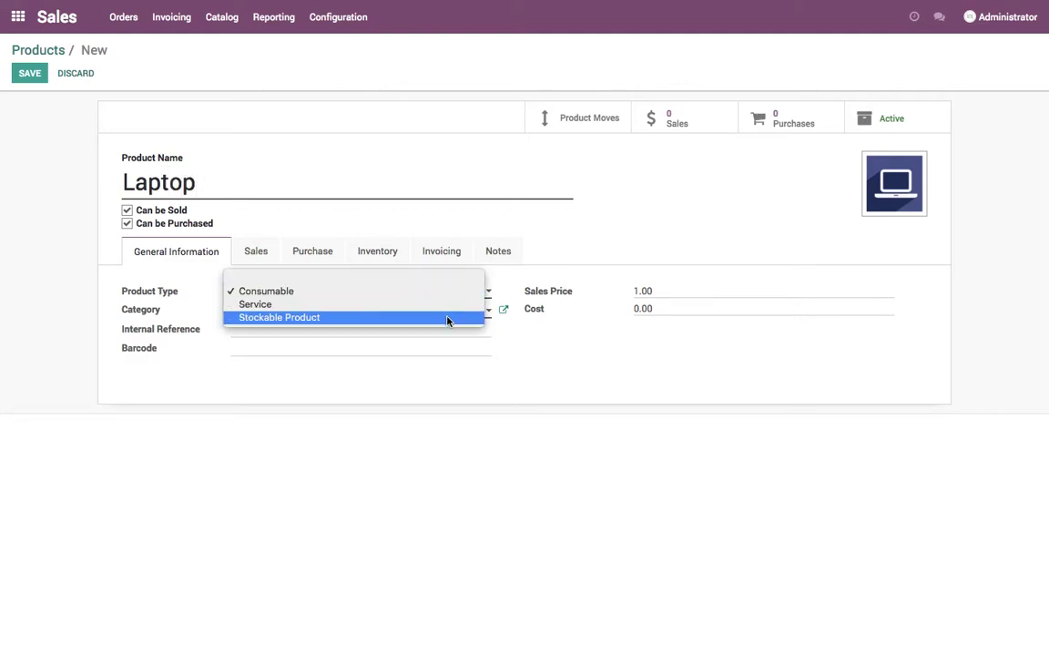
{"action": "left_click", "coordinate": [450, 318]}
{"action": "left_click", "coordinate": [637, 312]}
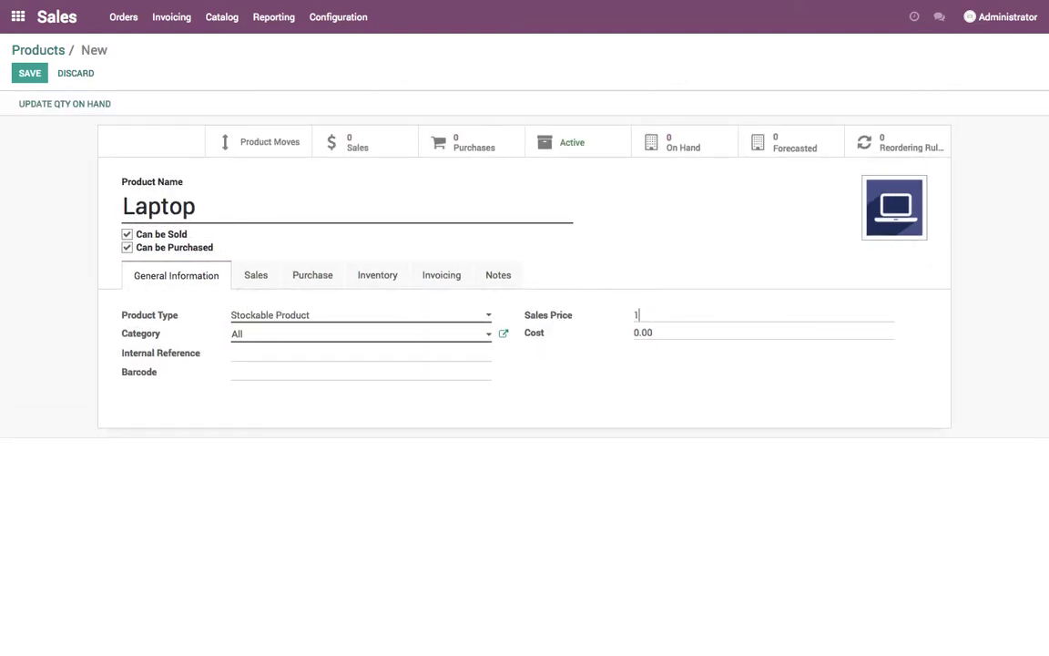
{"action": "mouse_move", "coordinate": [548, 314]}
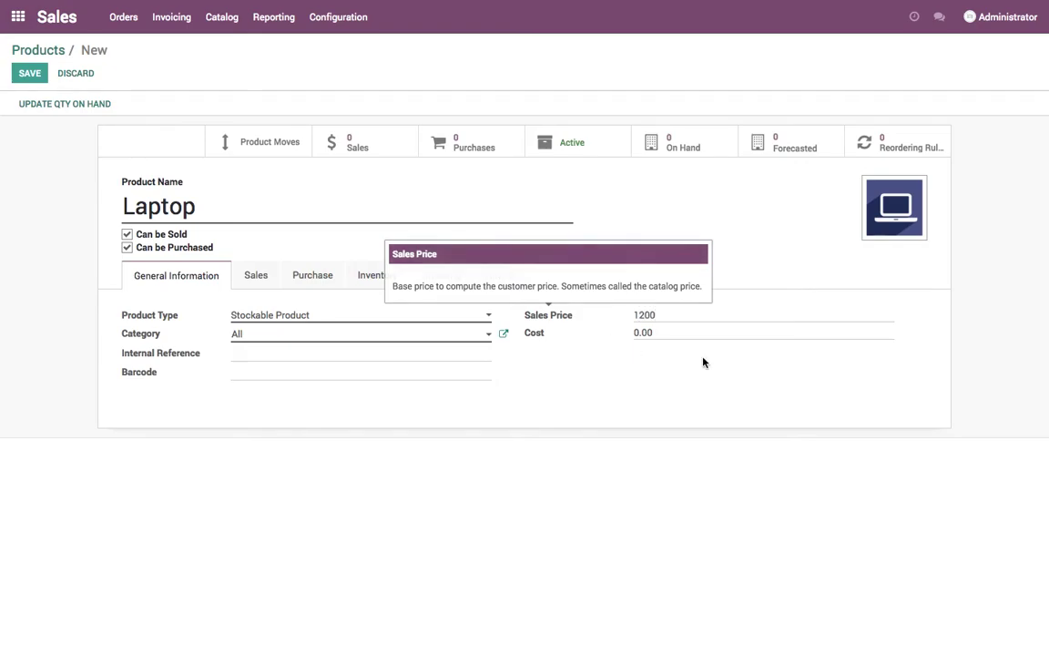
{"action": "left_click", "coordinate": [569, 332]}
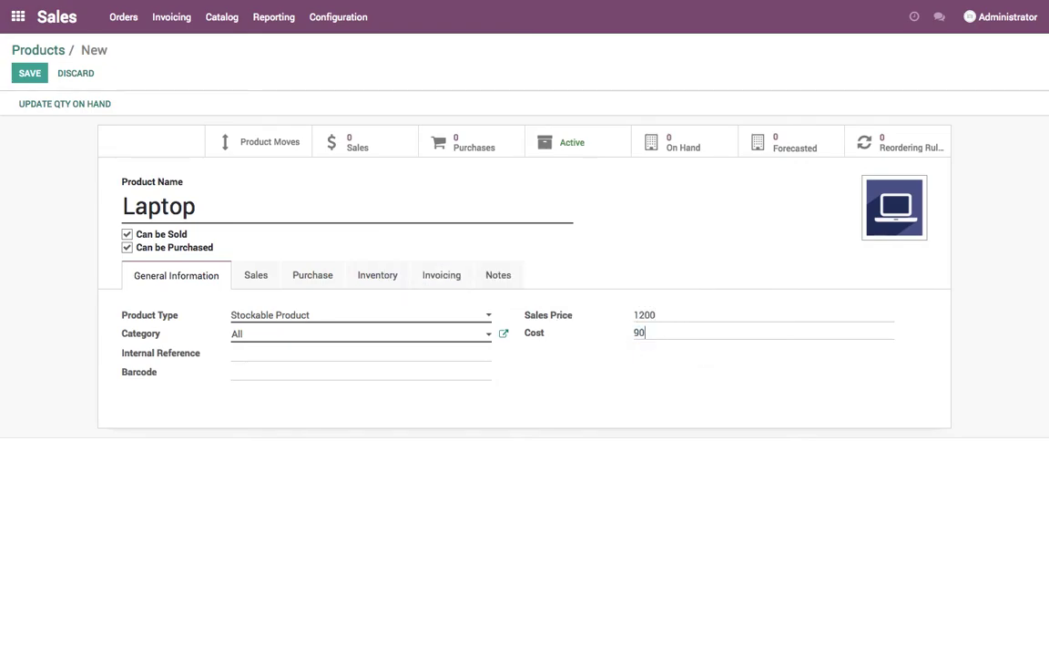
- Assign the All / Saleable category to the product and review the category's costing method
{"action": "left_click", "coordinate": [489, 337]}
{"action": "left_click", "coordinate": [477, 369]}
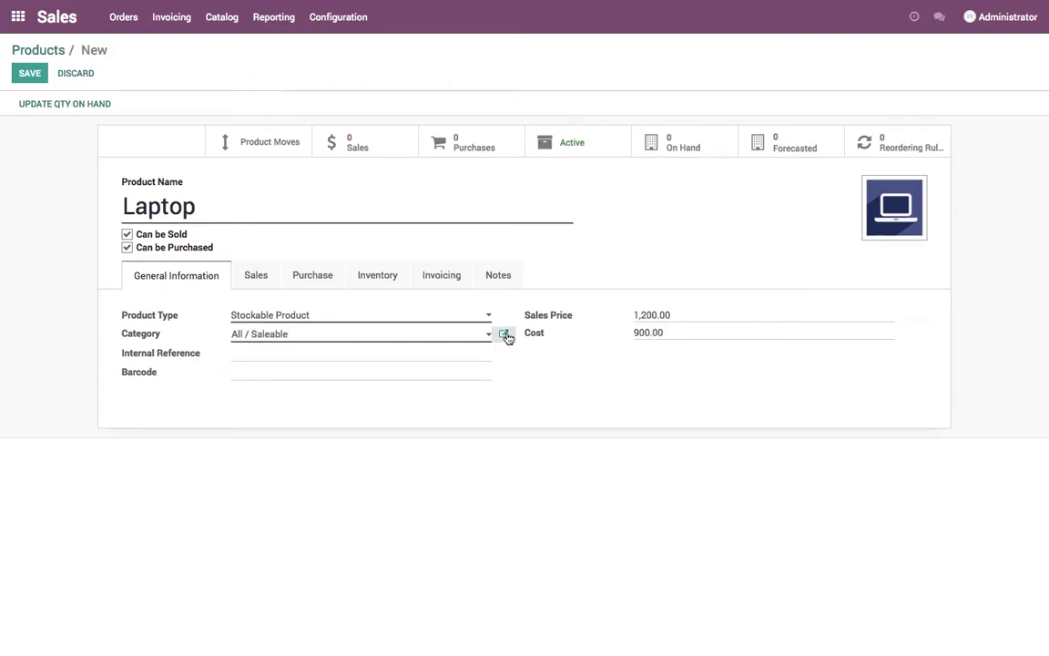
{"action": "left_click", "coordinate": [504, 334]}
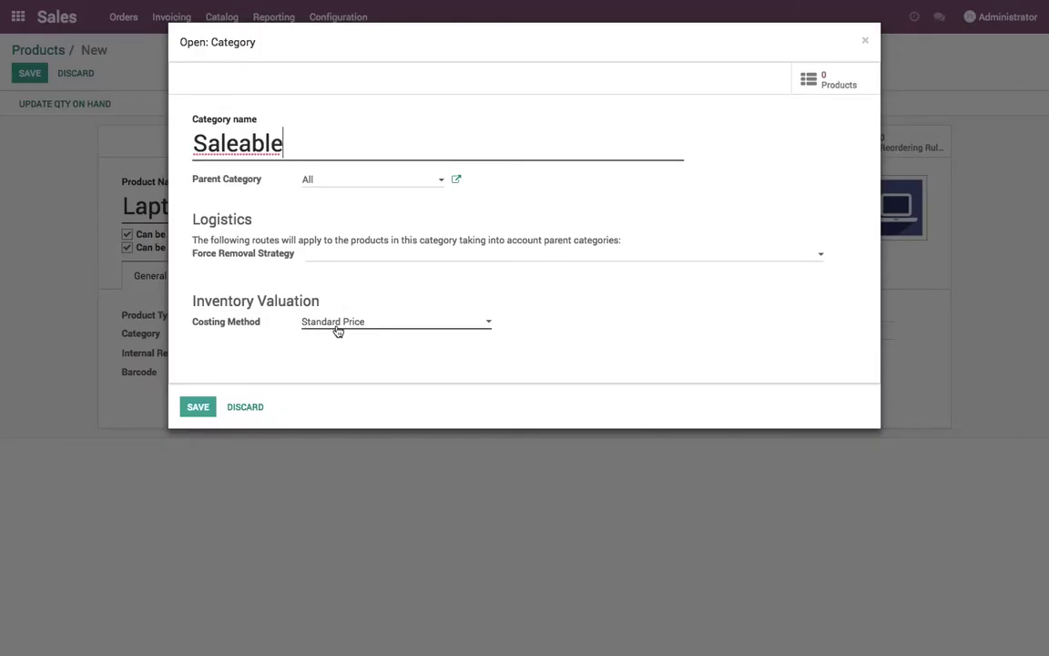
{"action": "left_click", "coordinate": [198, 406]}
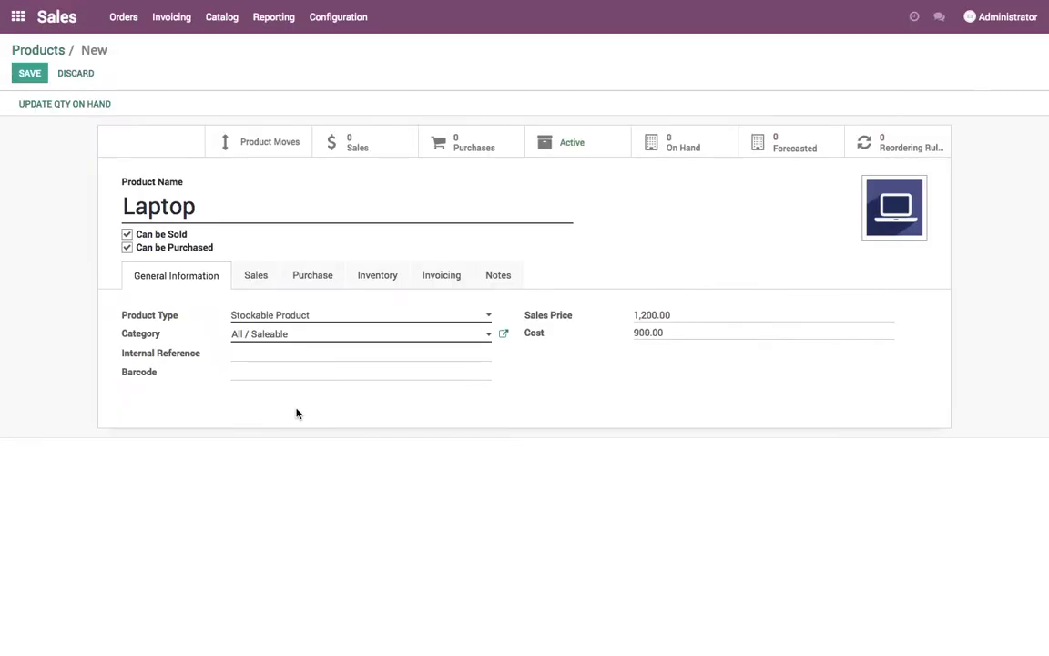
- Add a new vendor China Export to the laptop with a minimal quantity of 1 and a price of 900
{"action": "left_click", "coordinate": [334, 281]}
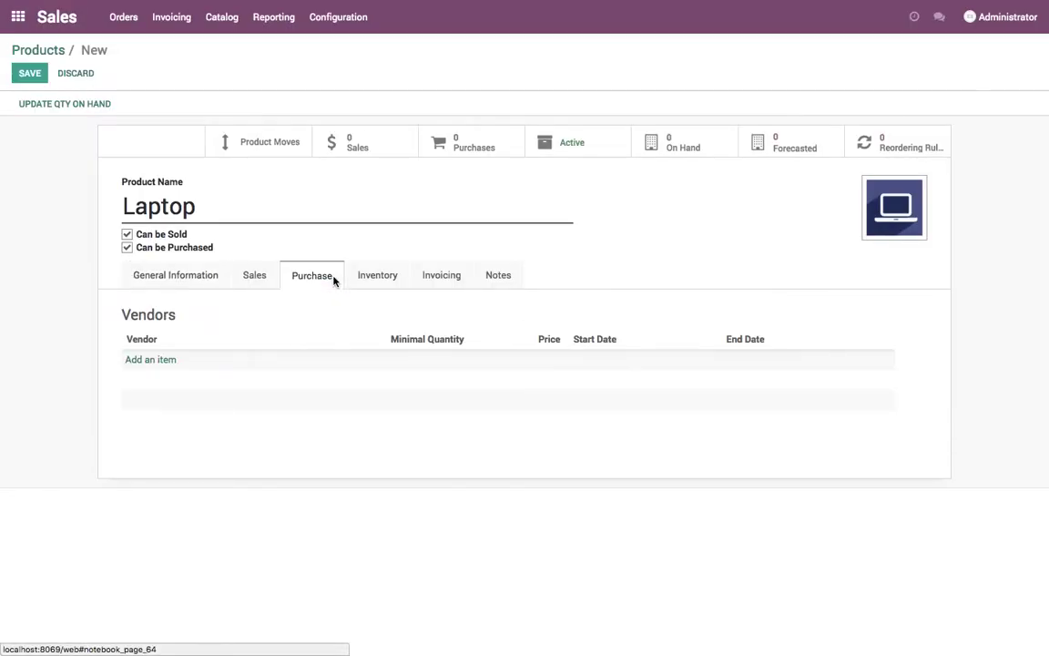
{"action": "left_click", "coordinate": [162, 363]}
{"action": "type", "text": "China E"}
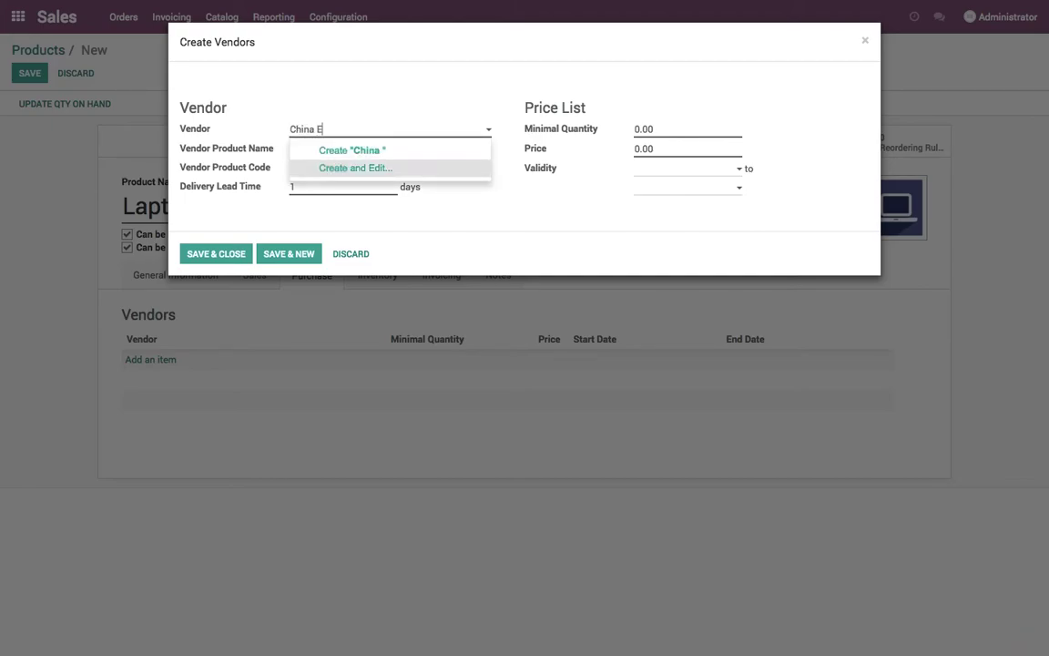
{"action": "type", "text": "xport"}
{"action": "key", "text": "Return"}
{"action": "left_click", "coordinate": [675, 129]}
{"action": "type", "text": "1"}
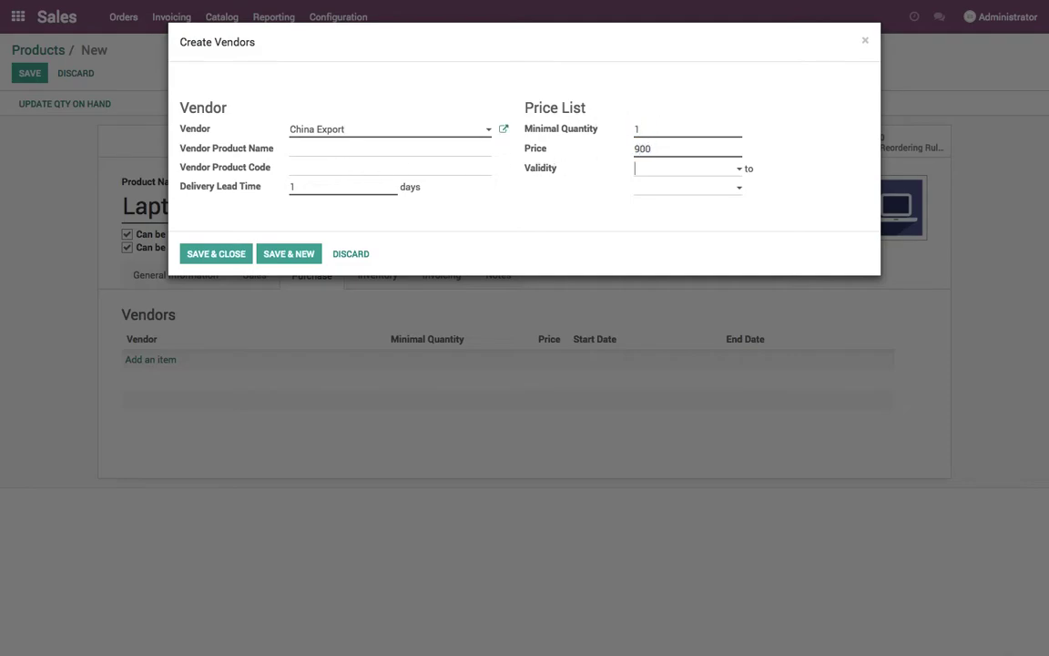
{"action": "left_click", "coordinate": [212, 255]}
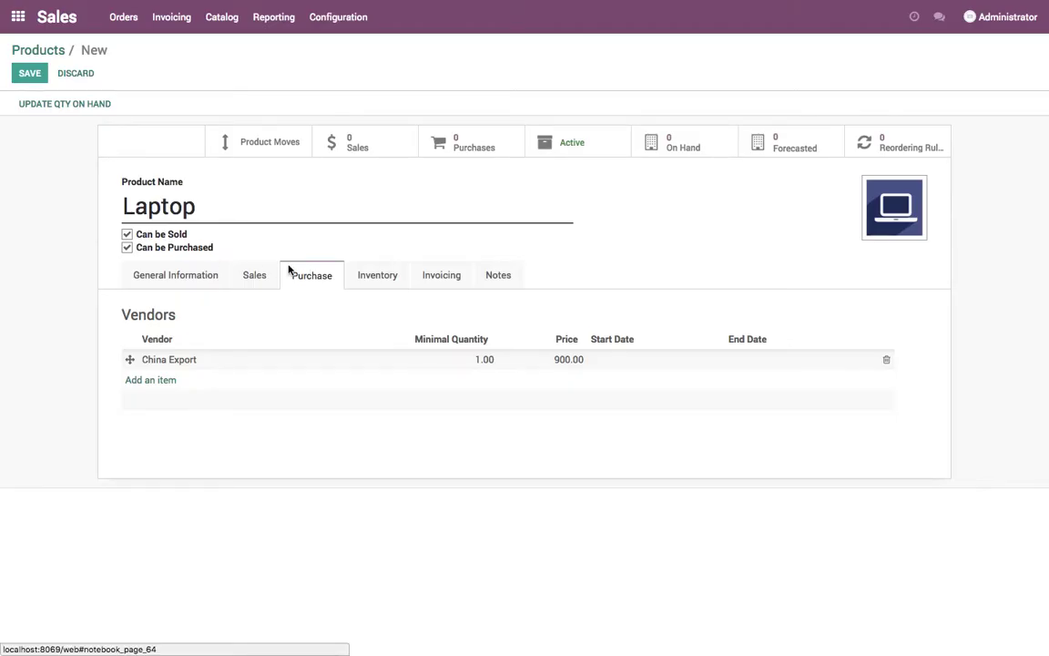
- Set the laptop's vendor taxes to Tax 15.00% after checking its inventory routes, and save the product
{"action": "left_click", "coordinate": [162, 275]}
{"action": "left_click", "coordinate": [375, 281]}
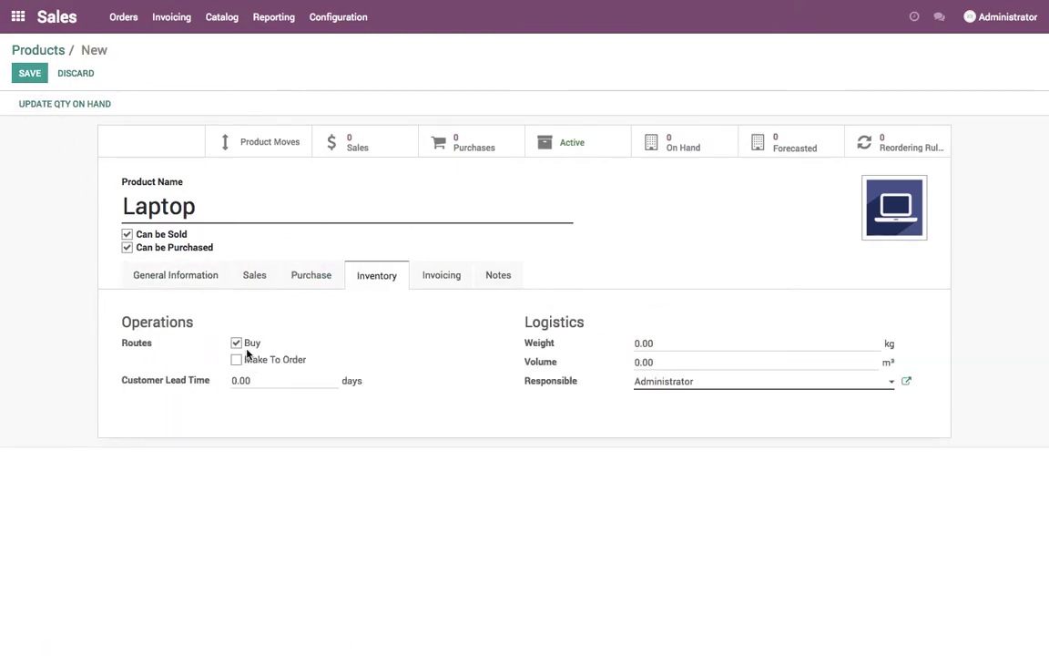
{"action": "left_click", "coordinate": [429, 279]}
{"action": "left_click", "coordinate": [335, 344]}
{"action": "left_click", "coordinate": [340, 363]}
{"action": "left_click", "coordinate": [673, 346]}
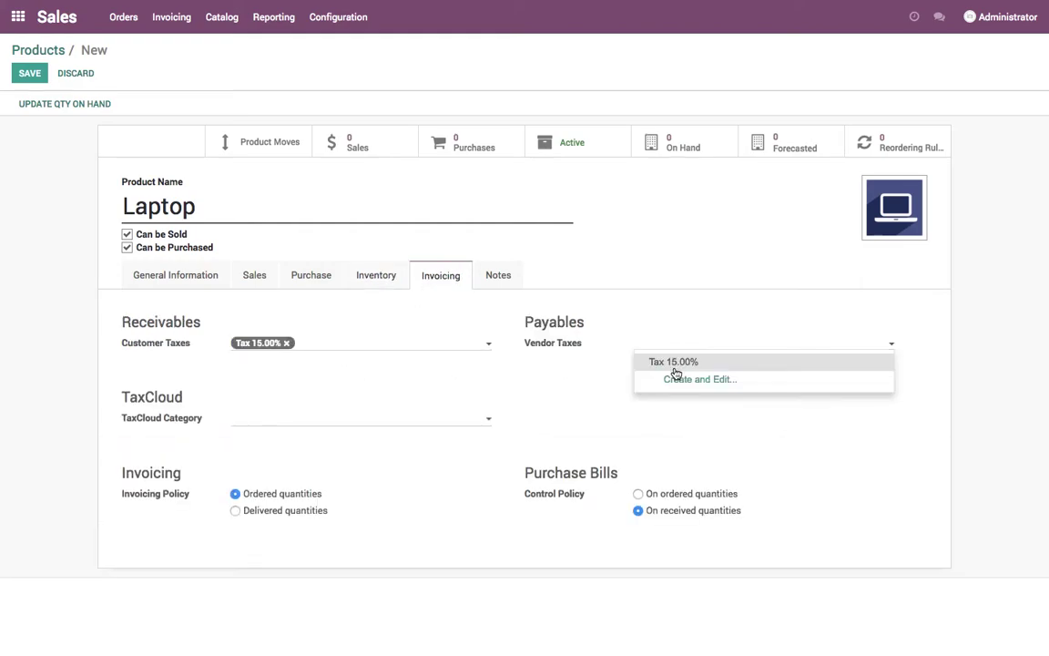
{"action": "left_click", "coordinate": [672, 362]}
{"action": "left_click", "coordinate": [200, 273]}
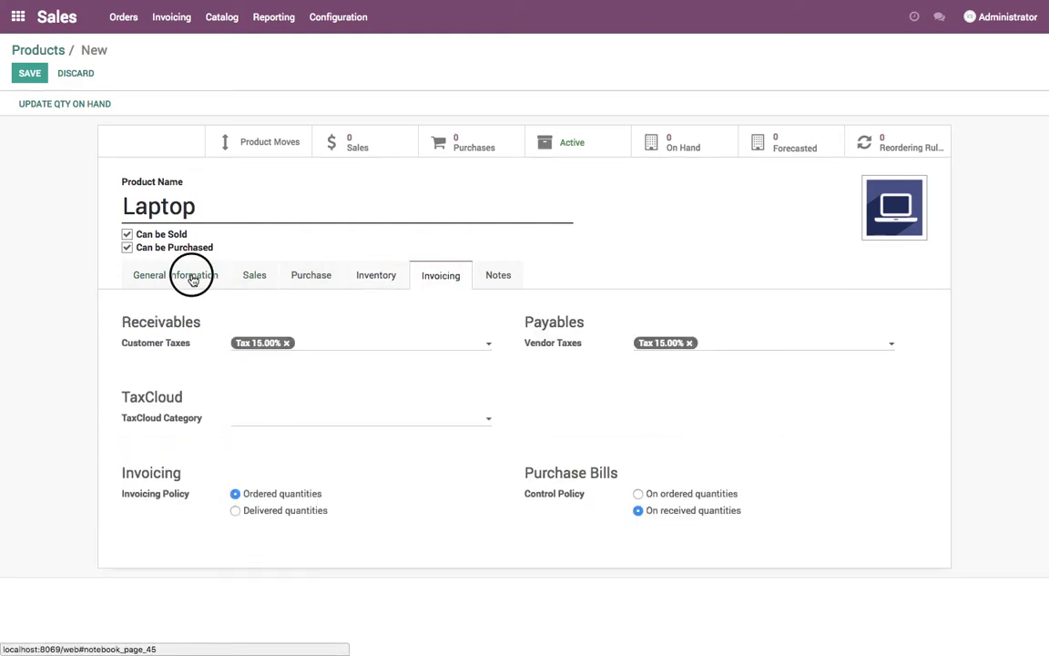
{"action": "left_click", "coordinate": [34, 76]}
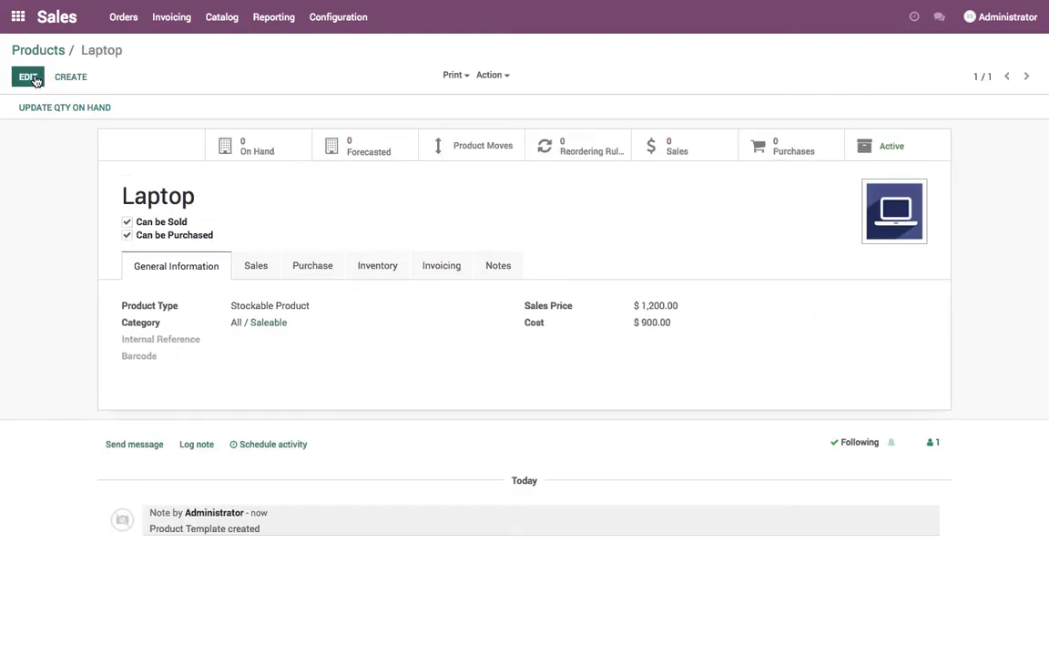
- Create and save a reordering rule for the laptop with a maximum quantity of 5, and return to the product list
{"action": "left_click", "coordinate": [579, 157]}
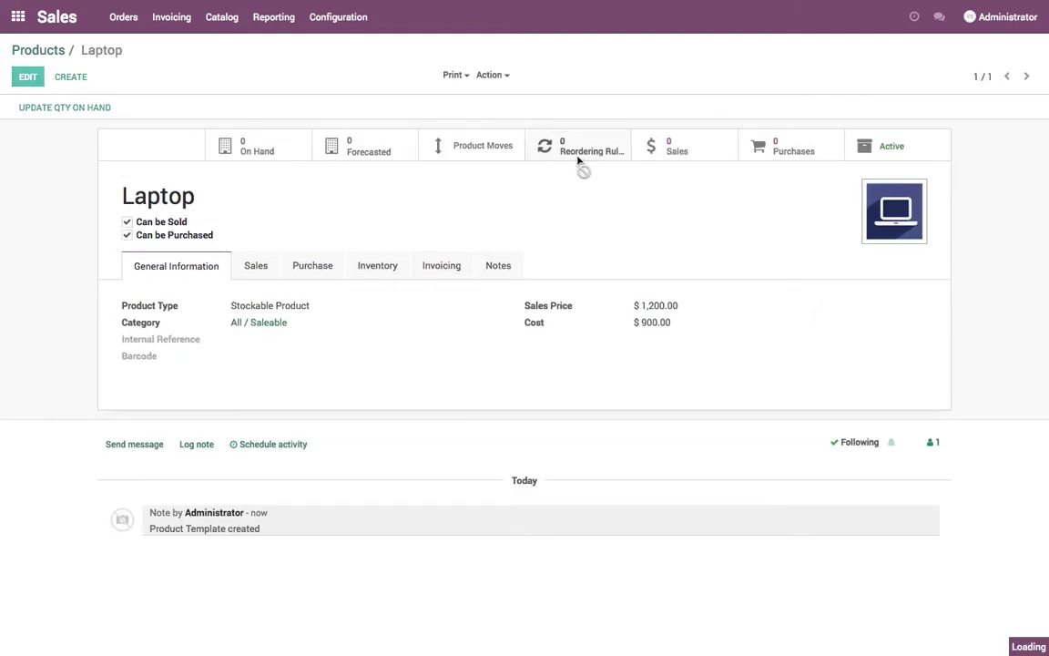
{"action": "left_click", "coordinate": [37, 77]}
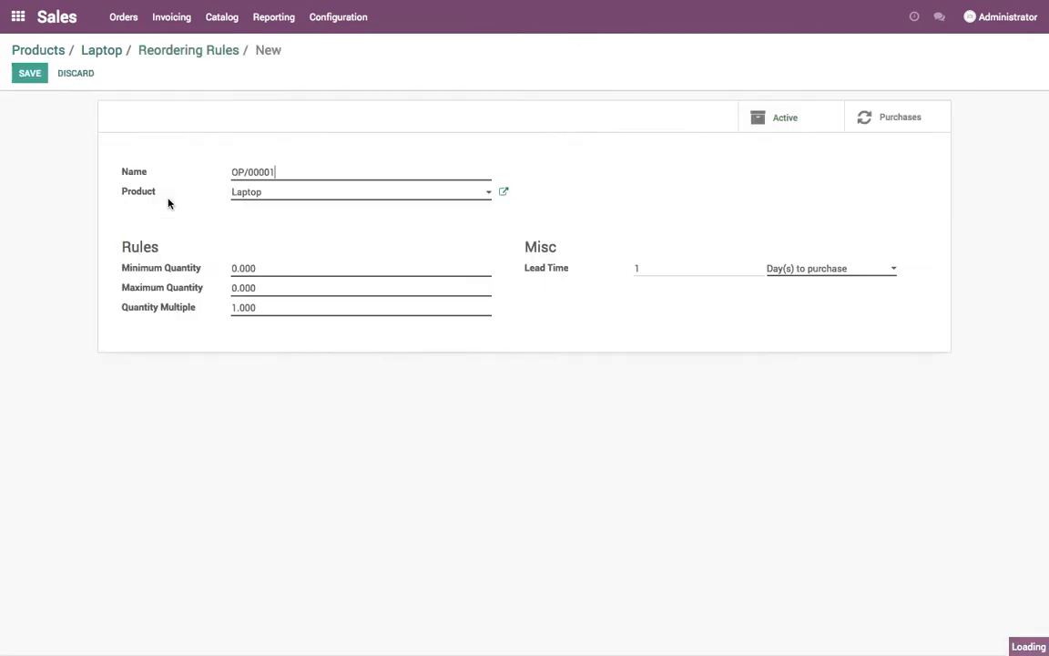
{"action": "left_click", "coordinate": [245, 287]}
{"action": "type", "text": "5"}
{"action": "left_click", "coordinate": [30, 74]}
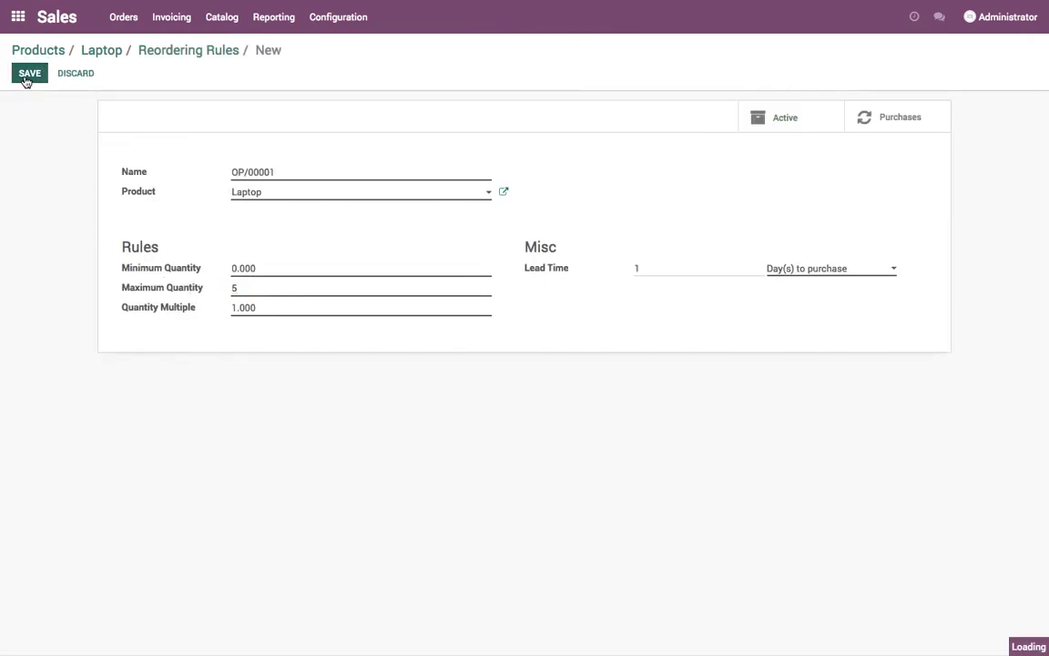
{"action": "left_click", "coordinate": [177, 53]}
{"action": "left_click", "coordinate": [111, 50]}
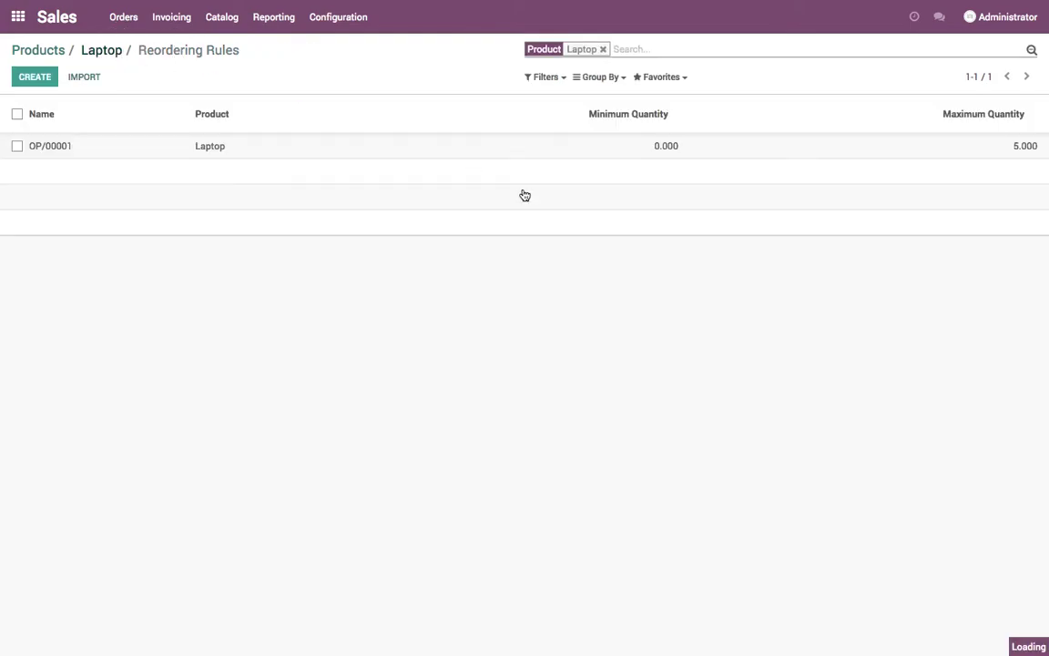
{"action": "left_click", "coordinate": [38, 51]}
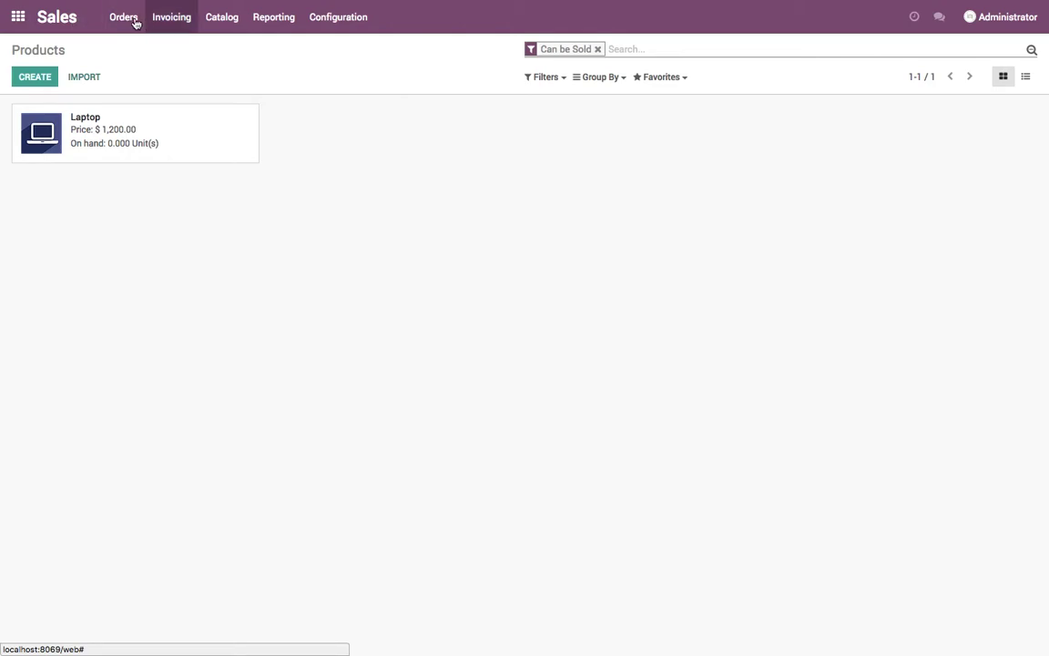
- Switch to Inventory and run the scheduler to process the reordering rule
{"action": "left_click", "coordinate": [17, 23]}
{"action": "left_click", "coordinate": [545, 159]}
{"action": "left_click", "coordinate": [232, 25]}
{"action": "left_click", "coordinate": [244, 99]}
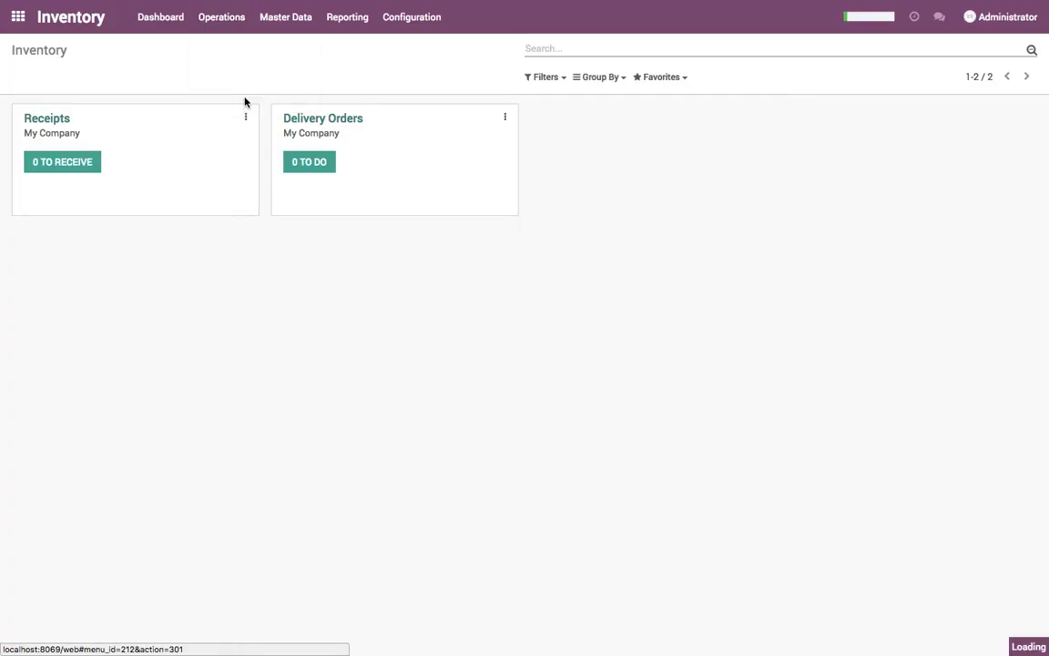
{"action": "left_click", "coordinate": [234, 137]}
- Switch to Purchases, open the China Export request for quotation and confirm it as a purchase order
{"action": "left_click", "coordinate": [18, 18]}
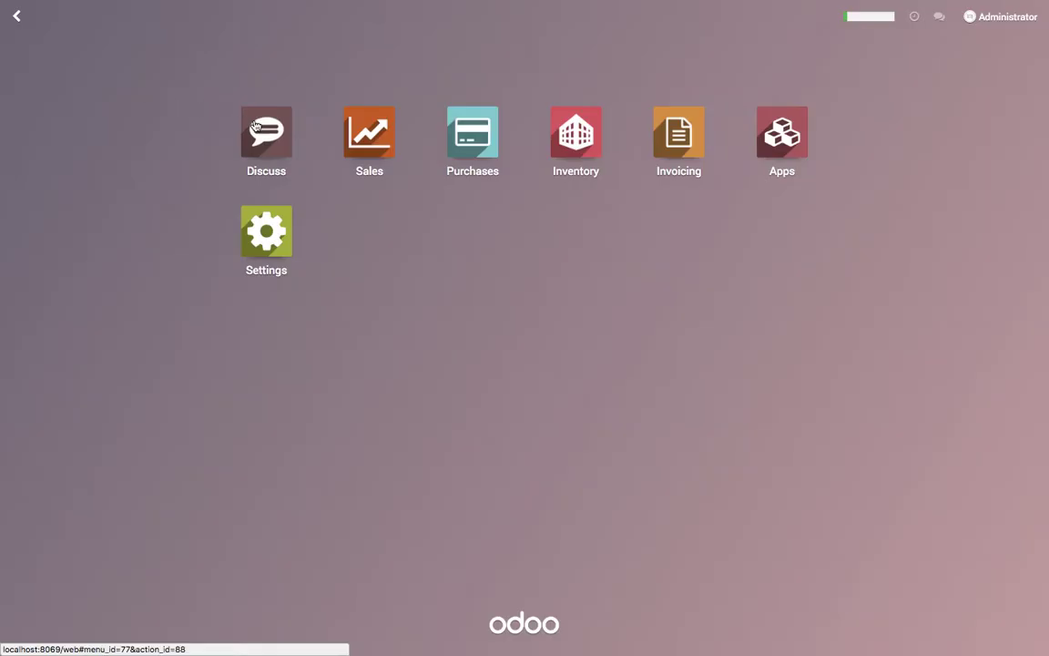
{"action": "left_click", "coordinate": [450, 144]}
{"action": "left_click", "coordinate": [443, 149]}
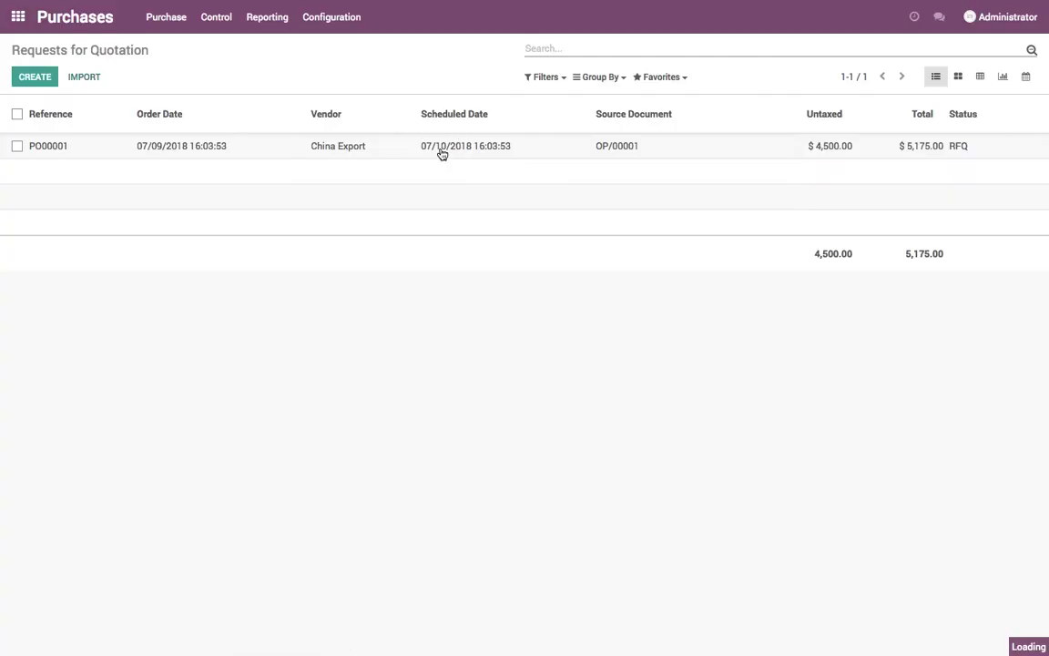
{"action": "left_click", "coordinate": [213, 104]}
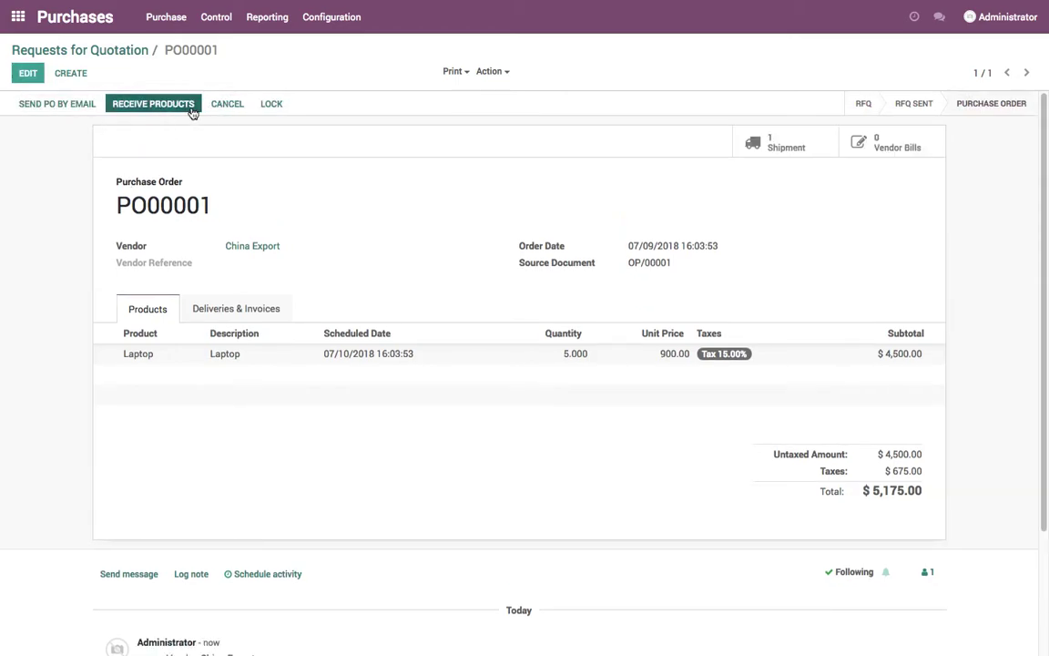
- Receive the ordered laptops by validating the incoming shipment with an immediate transfer of all reserved quantities
{"action": "left_click", "coordinate": [193, 110]}
{"action": "left_click", "coordinate": [58, 106]}
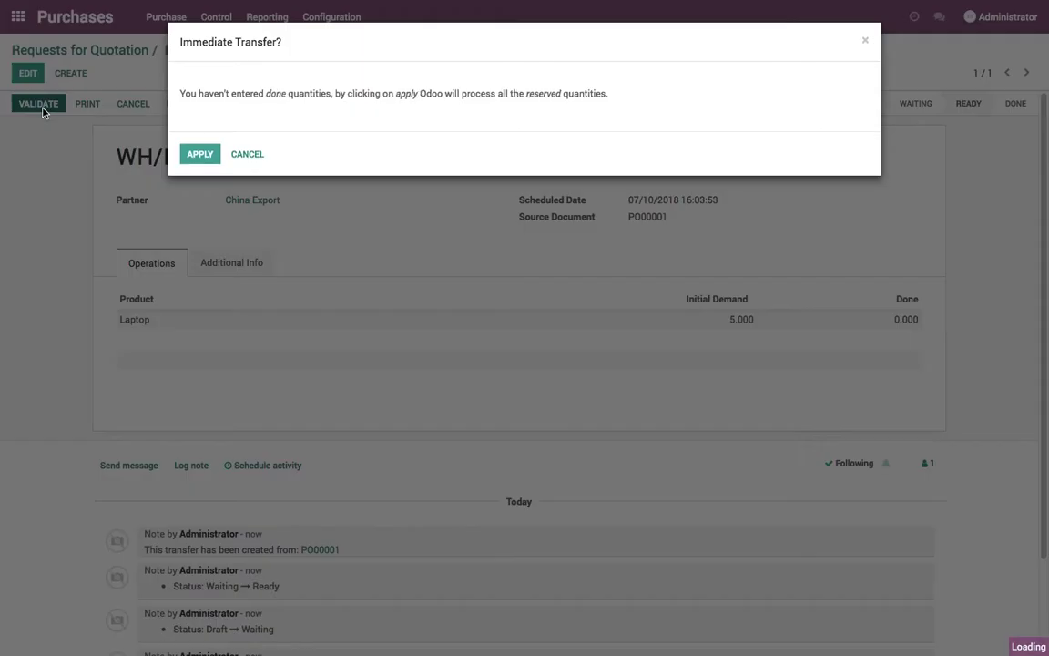
{"action": "left_click", "coordinate": [201, 153]}
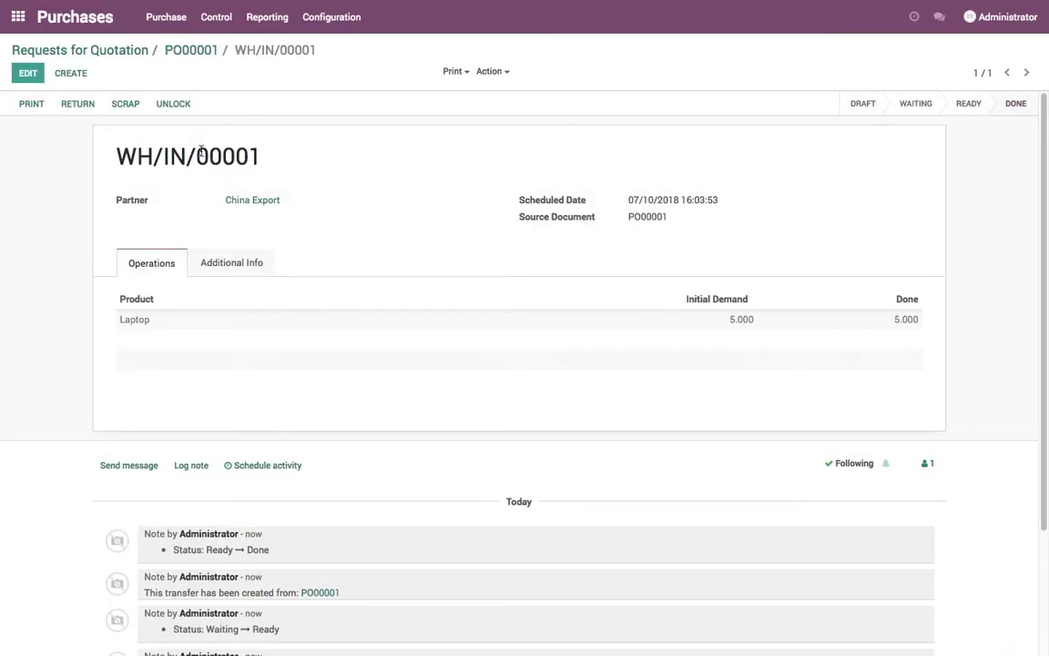
- Switch to Inventory and retrieve the product valuation report to check the laptop's quantity and value
{"action": "left_click", "coordinate": [18, 17]}
{"action": "left_click", "coordinate": [555, 159]}
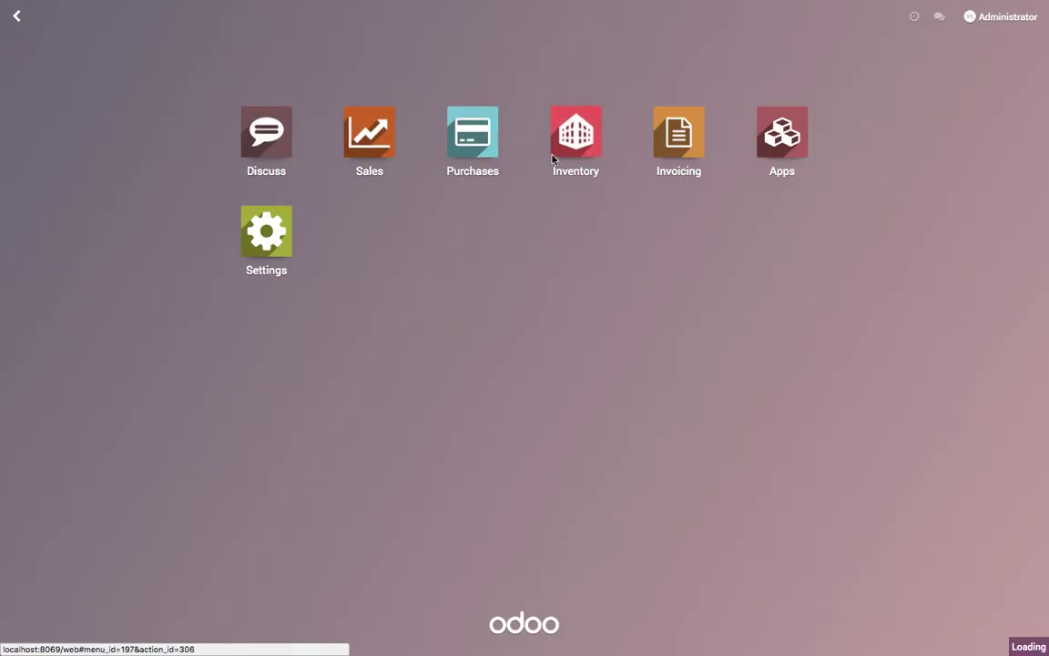
{"action": "left_click", "coordinate": [347, 16]}
{"action": "left_click", "coordinate": [351, 65]}
{"action": "left_click", "coordinate": [312, 184]}
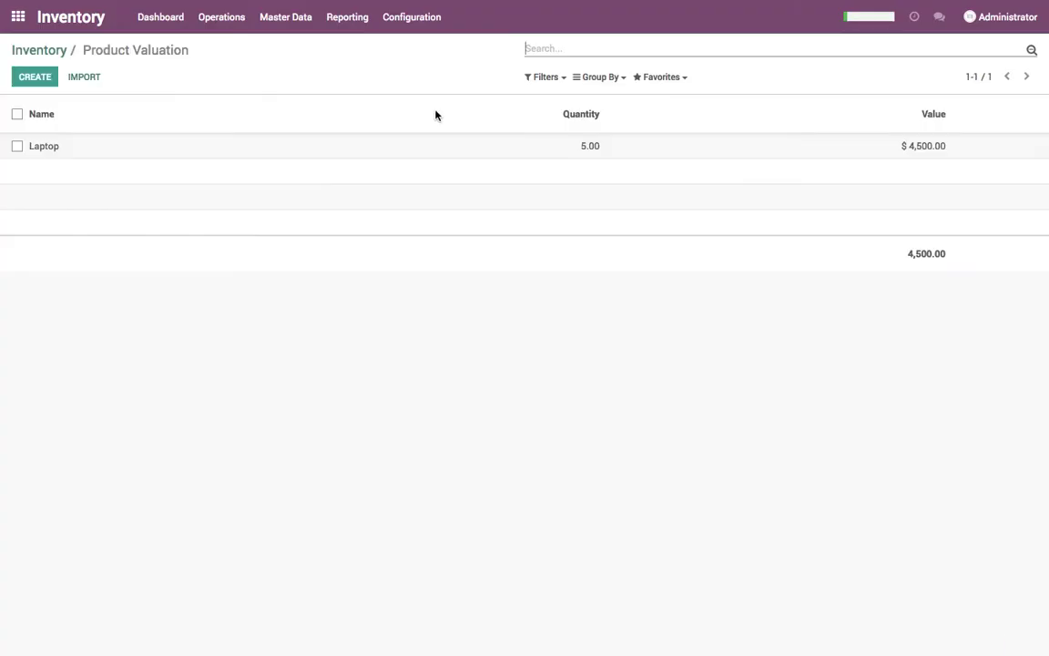
- Switch to Sales and open the Laptop product from the catalog to review its on-hand and forecasted stock
{"action": "left_click", "coordinate": [15, 21]}
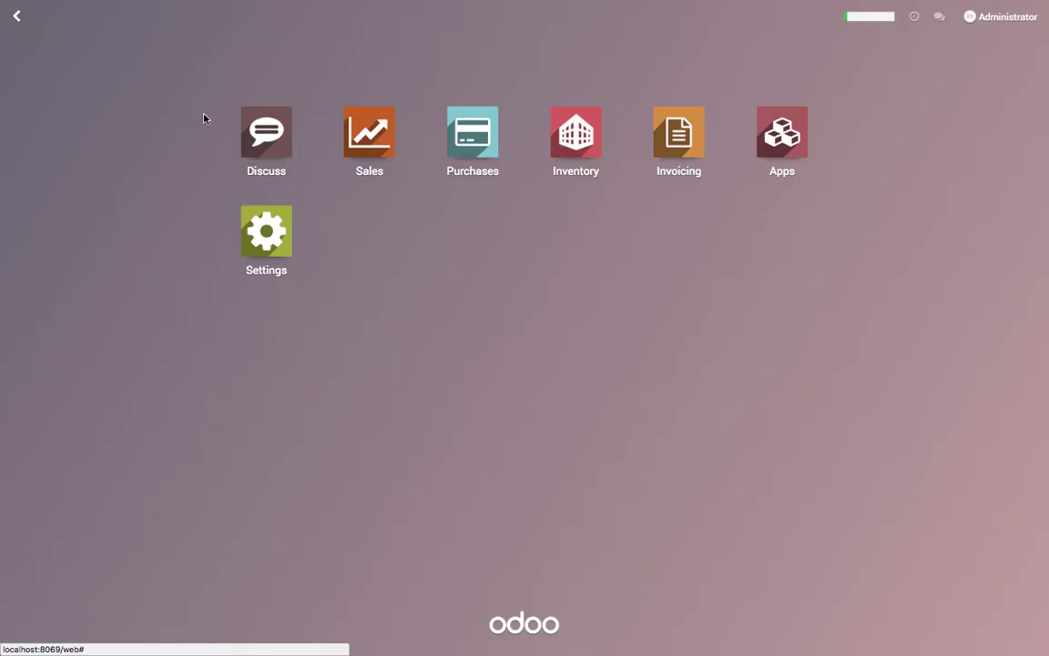
{"action": "left_click", "coordinate": [371, 134]}
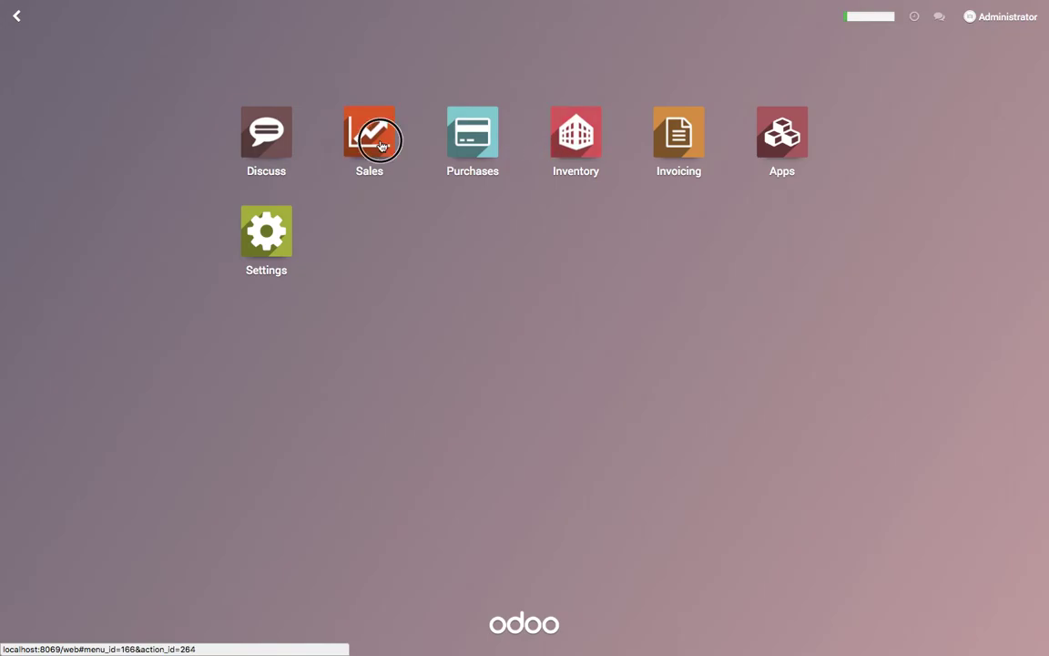
{"action": "left_click", "coordinate": [221, 16]}
{"action": "left_click", "coordinate": [224, 47]}
{"action": "left_click", "coordinate": [224, 158]}
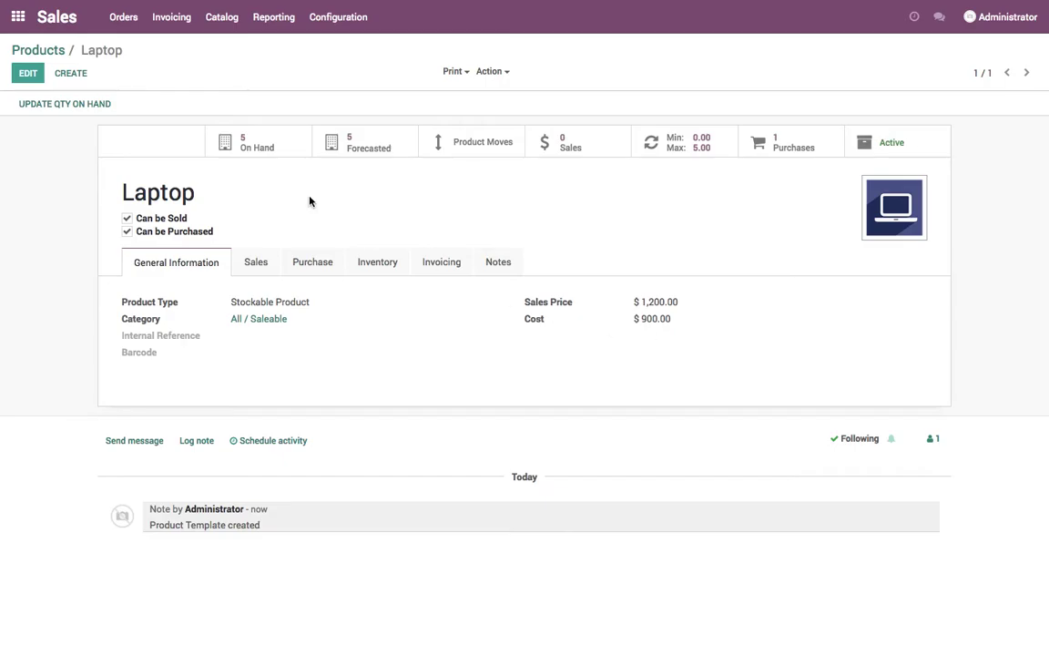
{"action": "left_click", "coordinate": [17, 17]}
{"action": "left_click", "coordinate": [370, 137]}
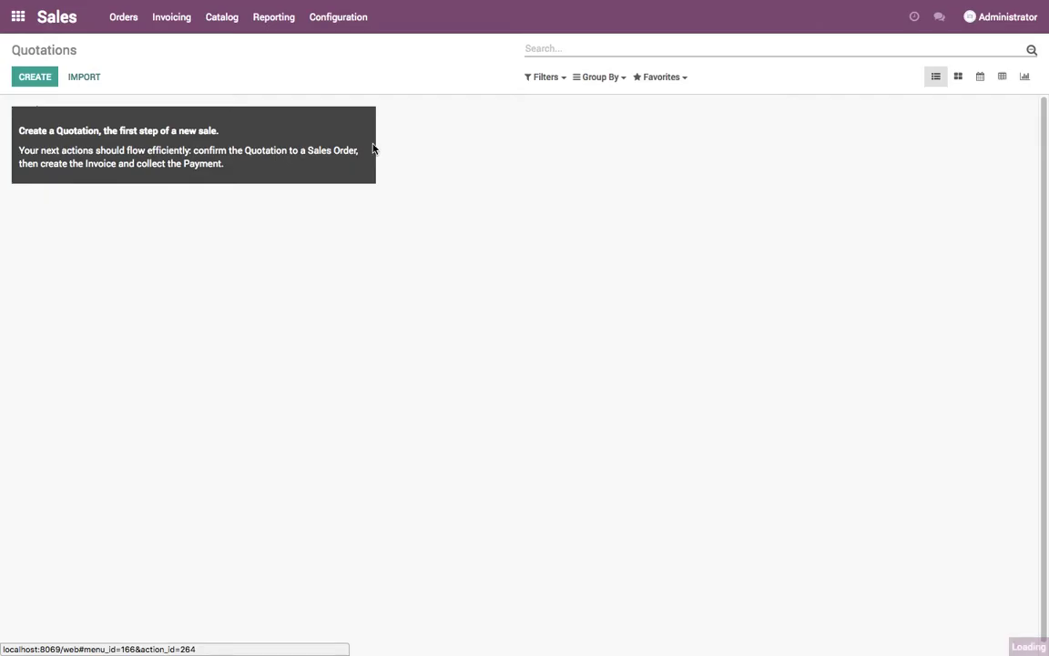
{"action": "left_click", "coordinate": [37, 77]}
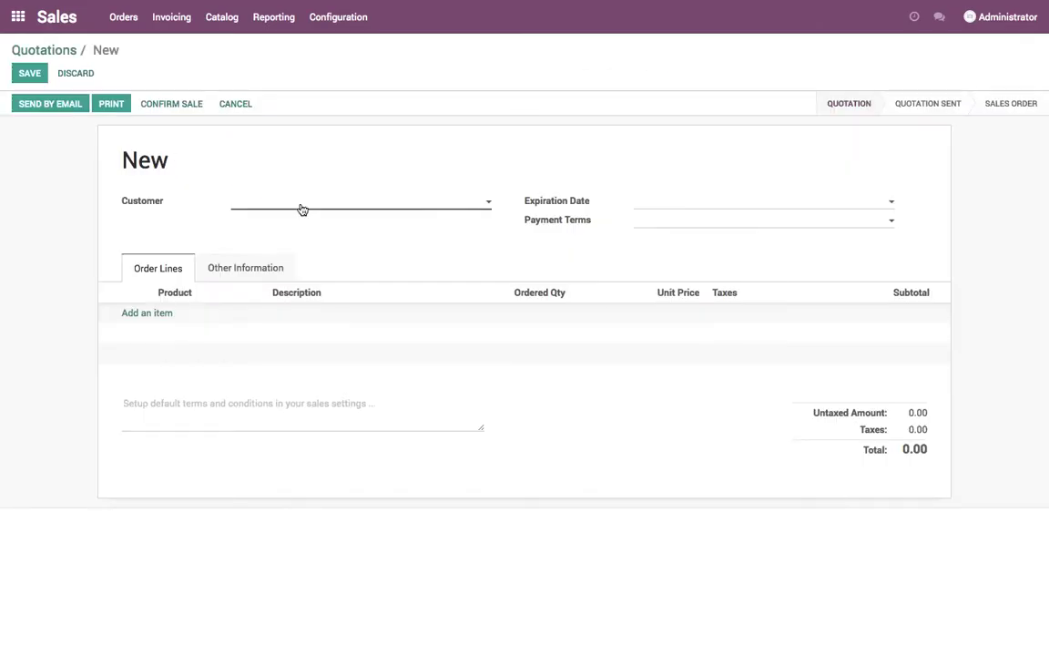
- Enable the Margins option in the Sales pricing settings and save the settings
{"action": "left_click", "coordinate": [338, 17]}
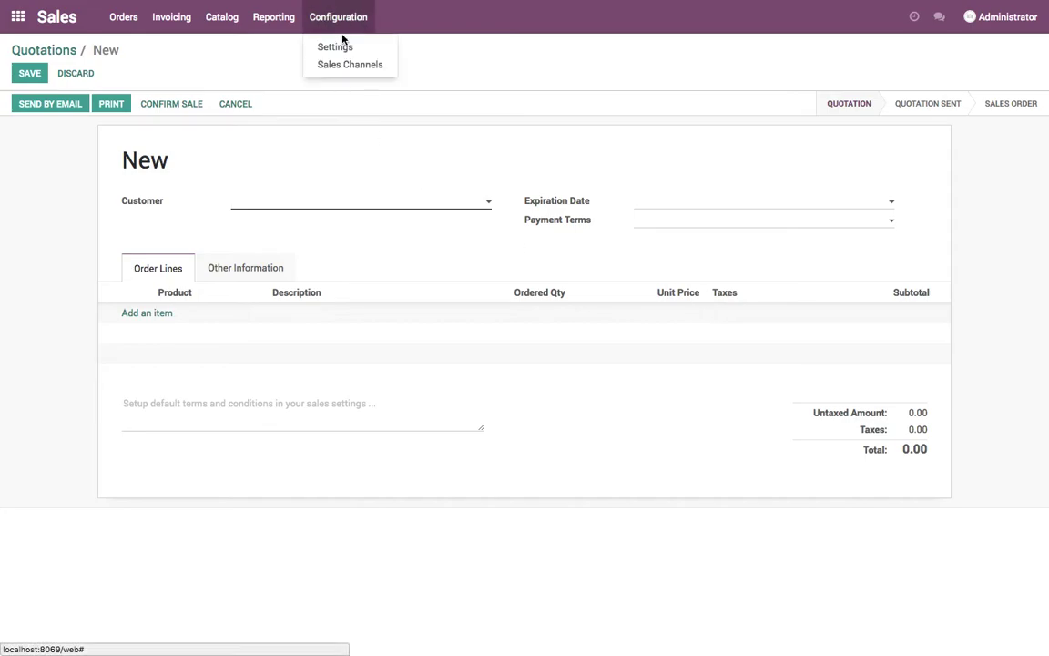
{"action": "left_click", "coordinate": [339, 44]}
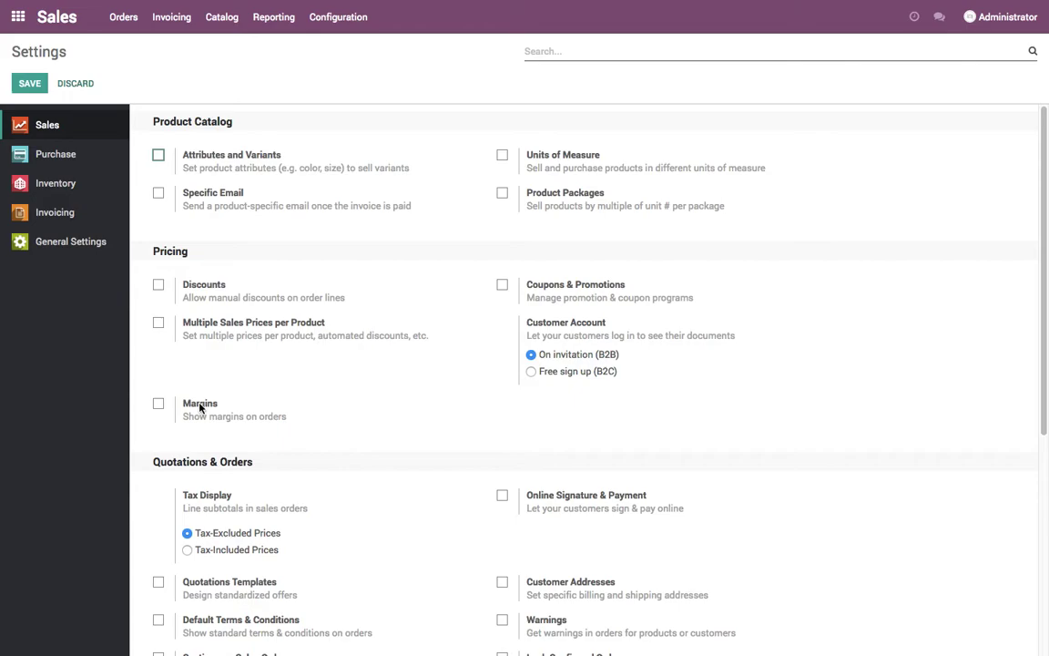
{"action": "left_click", "coordinate": [159, 406]}
{"action": "left_click", "coordinate": [29, 82]}
- Open the Laptop product from the catalog for editing, review its inventory and invoicing details, and return to the product list
{"action": "left_click", "coordinate": [221, 16]}
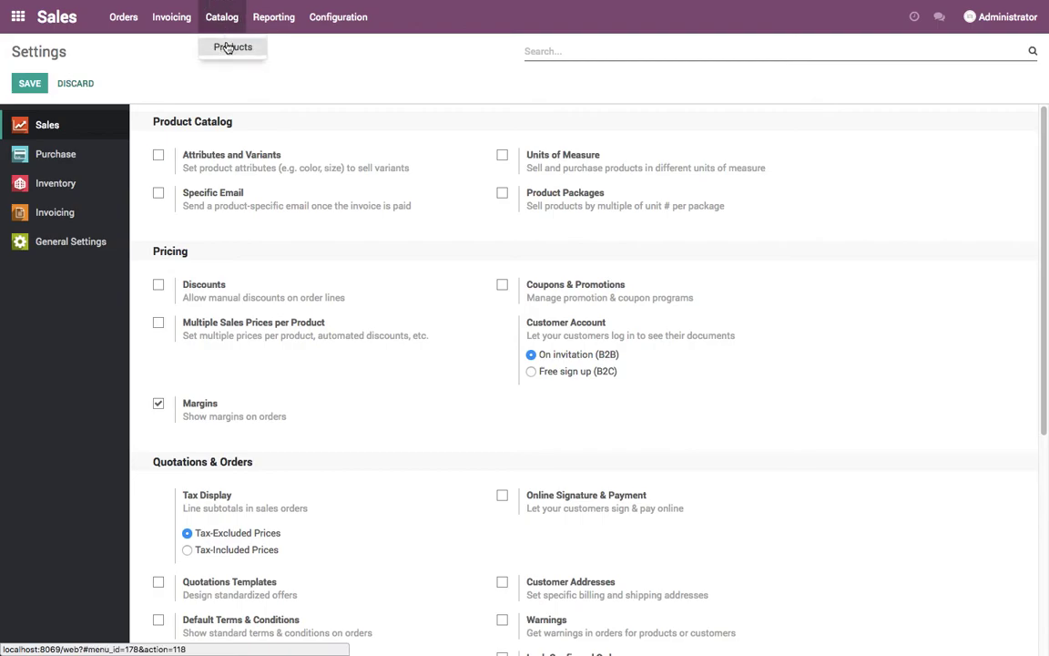
{"action": "left_click", "coordinate": [234, 47]}
{"action": "left_click", "coordinate": [207, 168]}
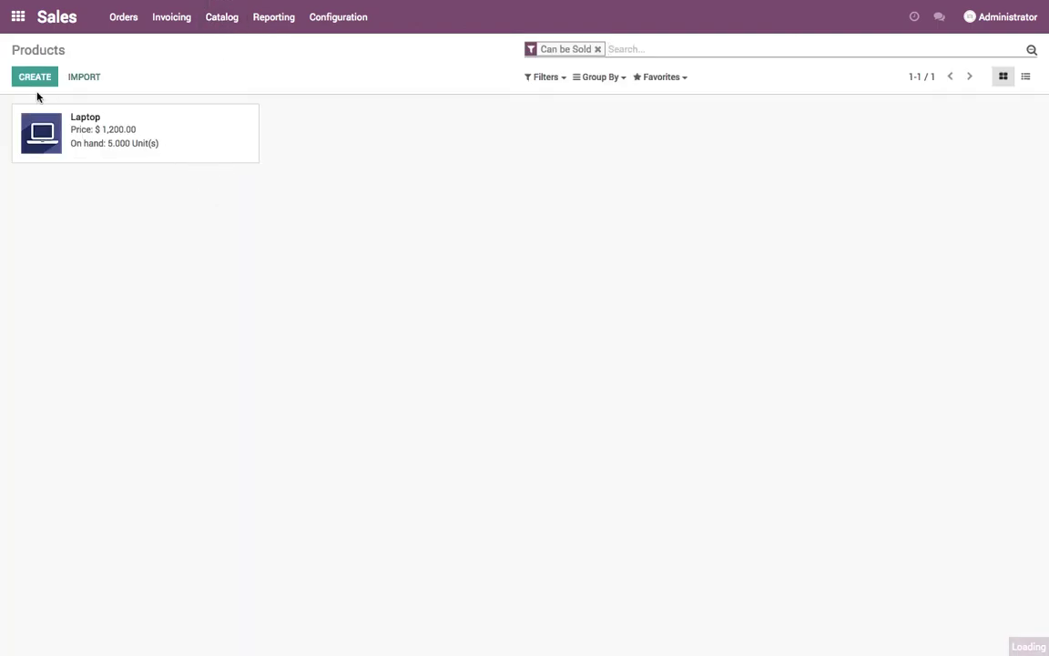
{"action": "left_click", "coordinate": [28, 73]}
{"action": "left_click", "coordinate": [387, 278]}
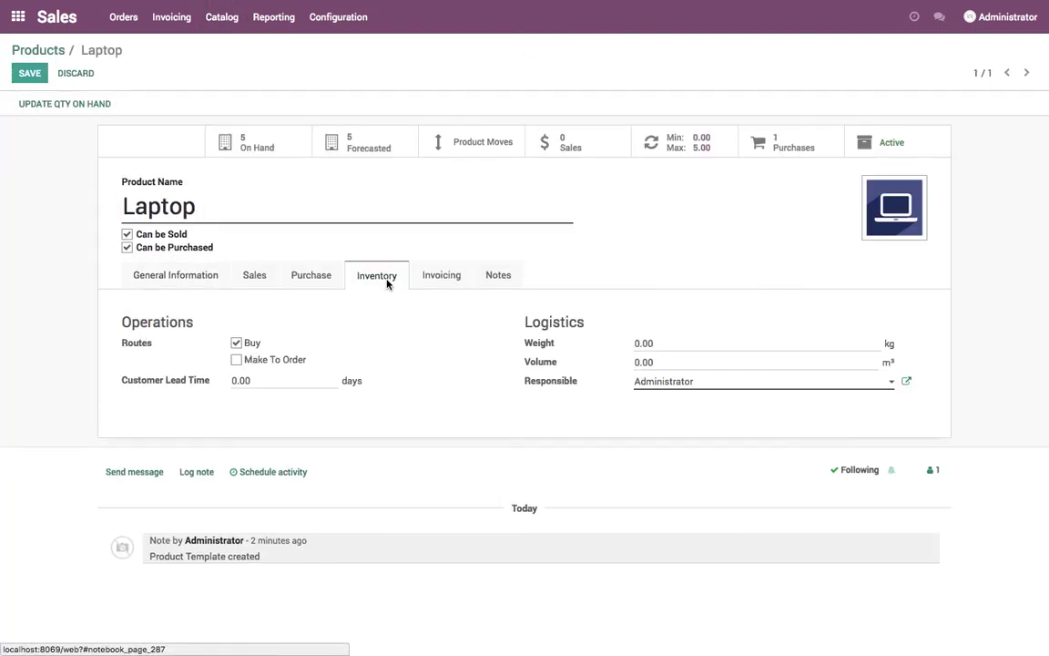
{"action": "left_click", "coordinate": [441, 276]}
{"action": "left_click", "coordinate": [30, 72]}
{"action": "left_click", "coordinate": [45, 58]}
- Start a new quotation and create Retail Customer as its customer
{"action": "left_click", "coordinate": [123, 17]}
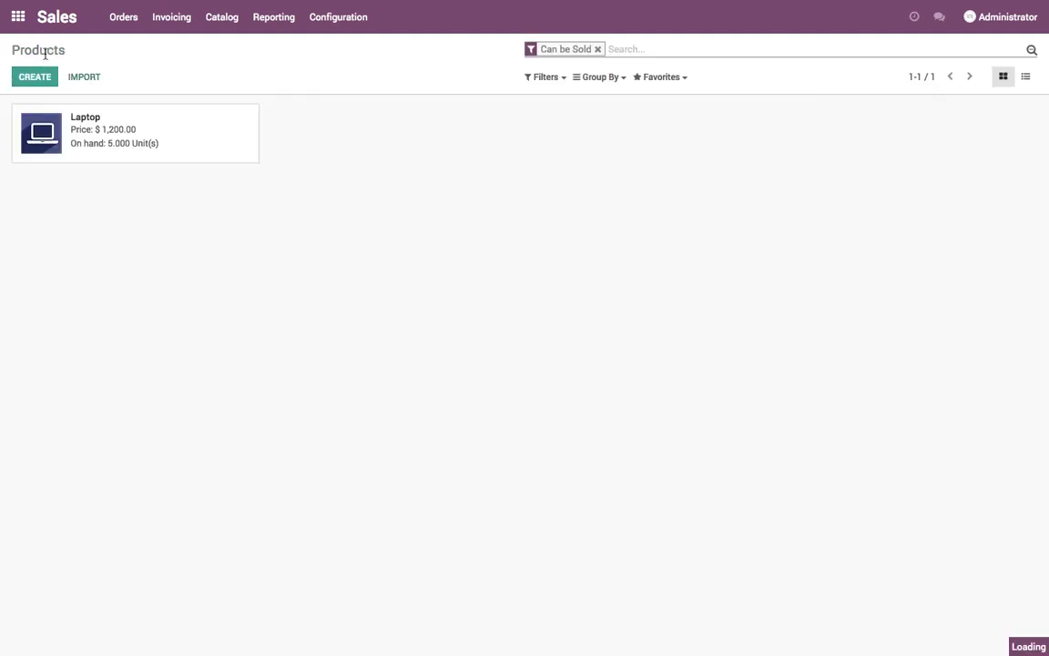
{"action": "left_click", "coordinate": [124, 41]}
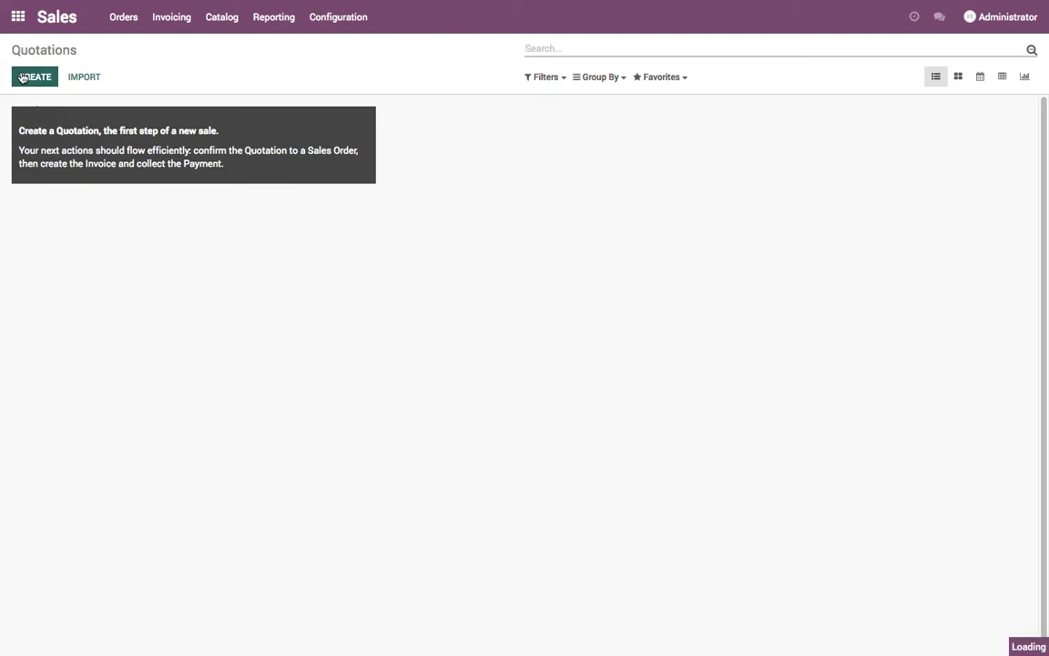
{"action": "left_click", "coordinate": [22, 77]}
{"action": "left_click", "coordinate": [316, 206]}
{"action": "type", "text": "Retail Cus"}
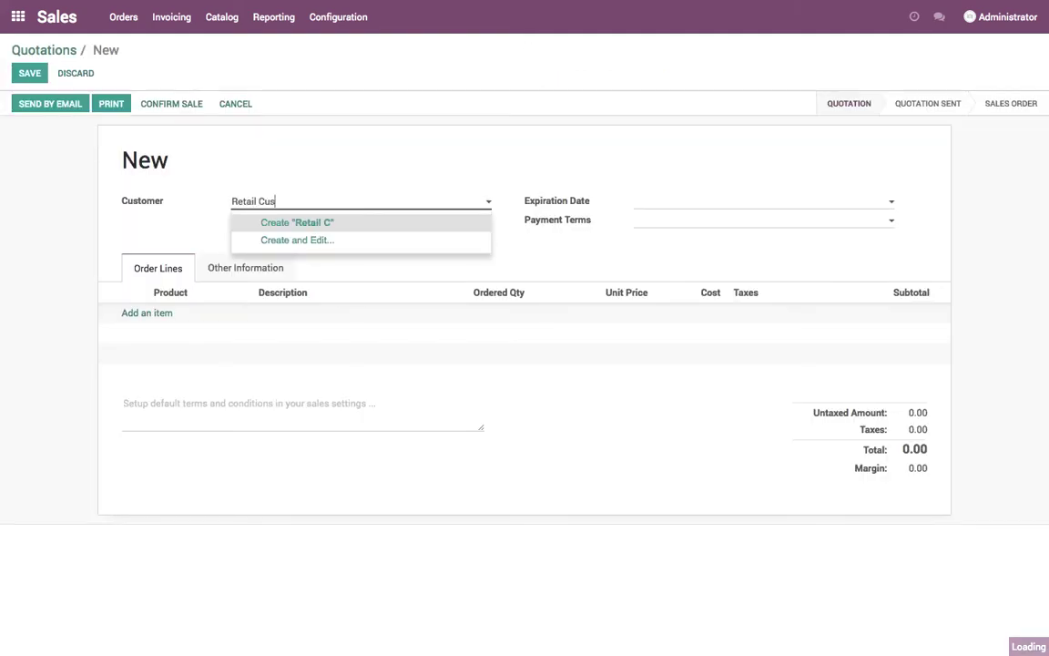
{"action": "type", "text": "tomer"}
{"action": "left_click", "coordinate": [439, 222]}
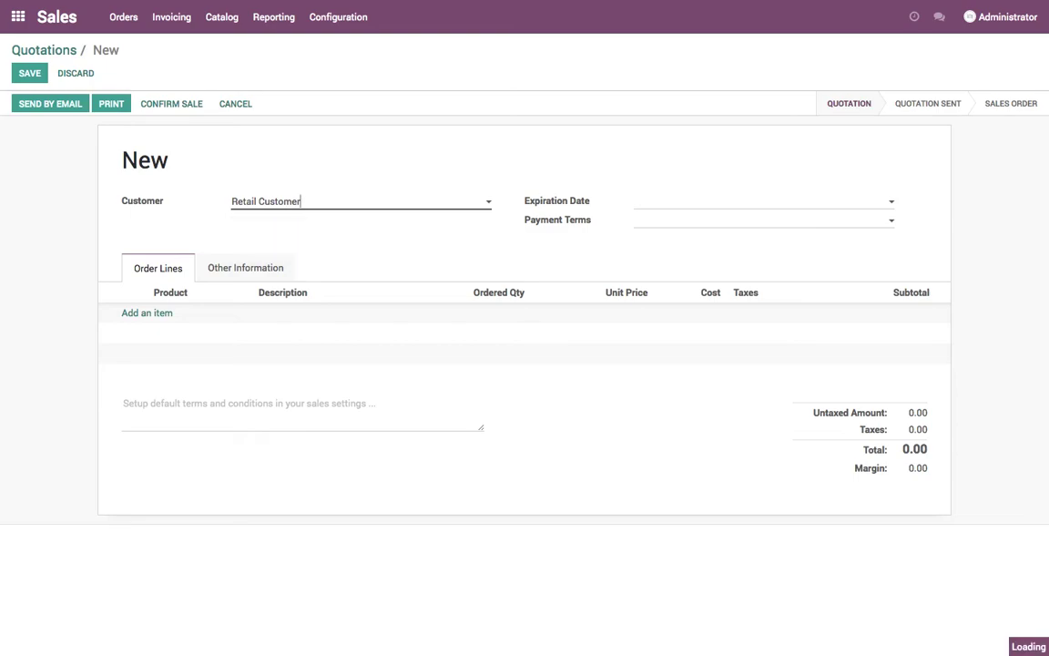
- Add the Laptop product as an order line on the quotation
{"action": "left_click", "coordinate": [167, 317]}
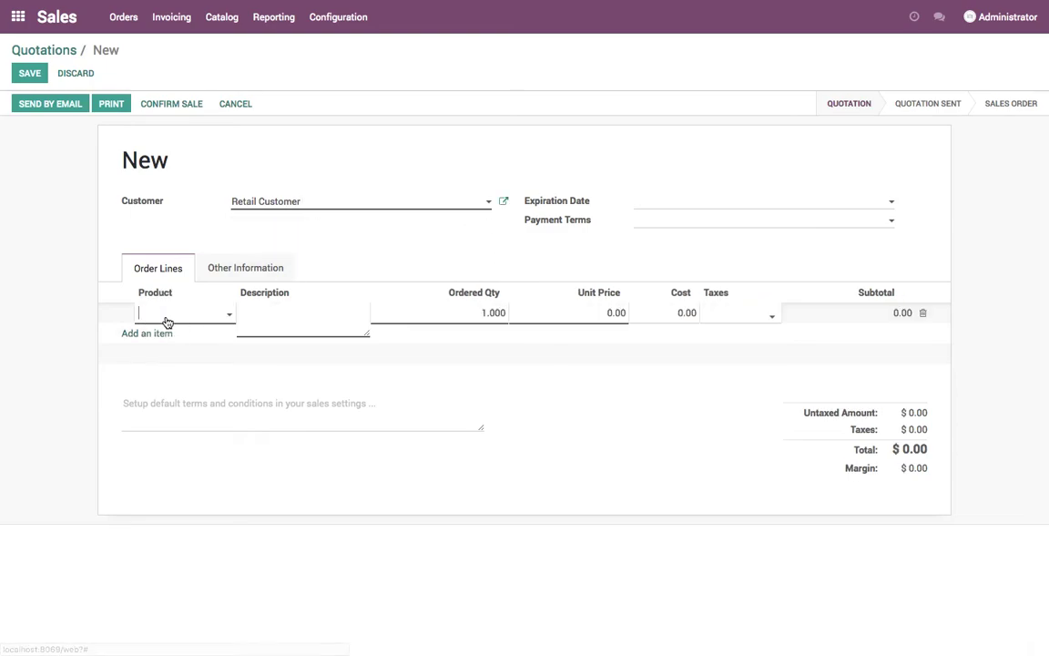
{"action": "type", "text": "Laptop"}
{"action": "key", "text": "Return"}
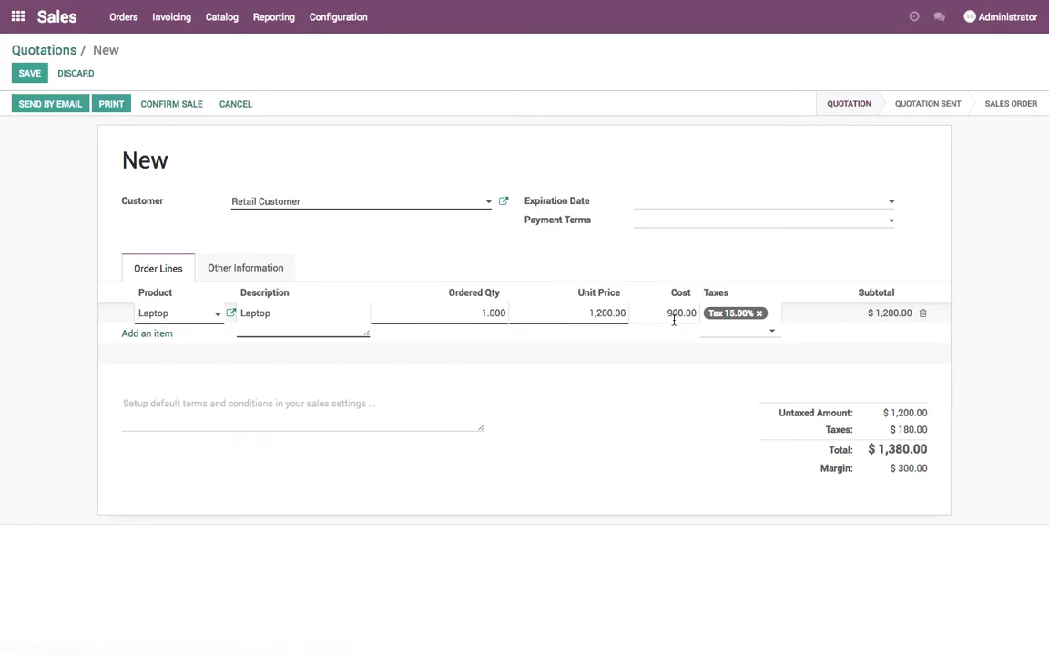
- Check the laptop line's unit price and the order margin, and save the quotation
{"action": "left_click", "coordinate": [594, 313]}
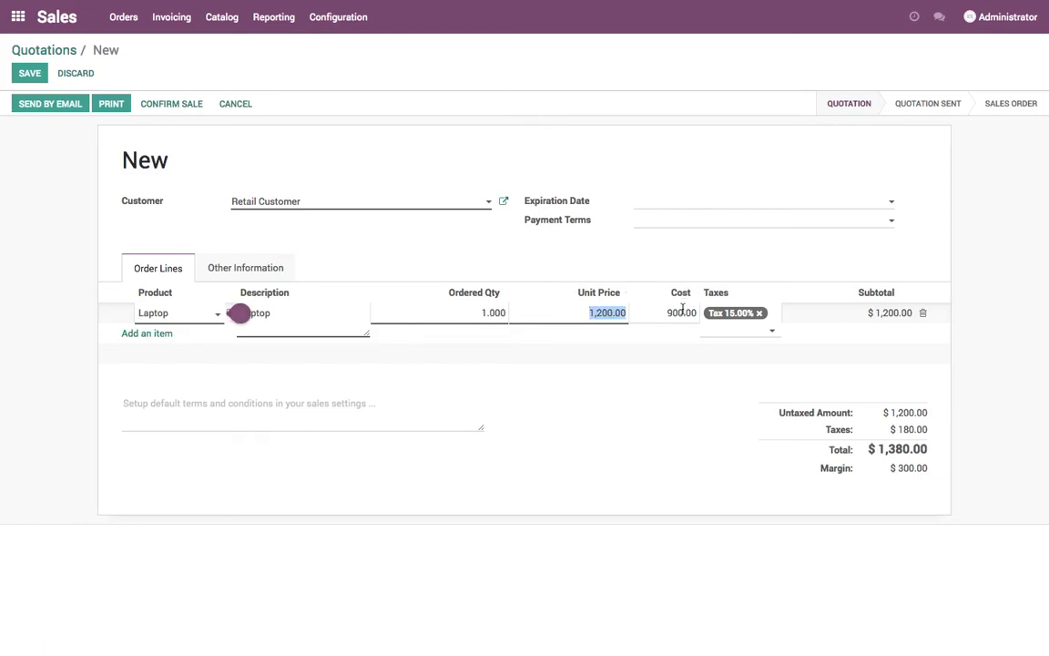
{"action": "left_click", "coordinate": [793, 428]}
{"action": "left_click_drag", "start_coordinate": [898, 469], "coordinate": [943, 473]}
{"action": "left_click", "coordinate": [611, 490]}
{"action": "left_click", "coordinate": [29, 73]}
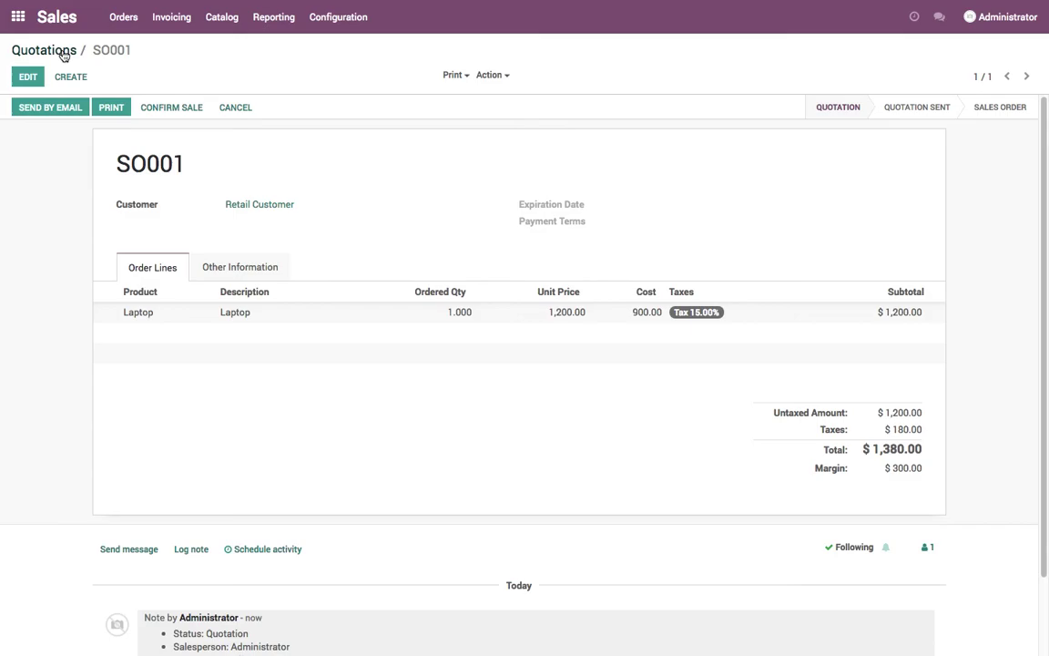
- Print the quotation, uploading logo.png as the company logo and saving the document layout
{"action": "left_click", "coordinate": [109, 109]}
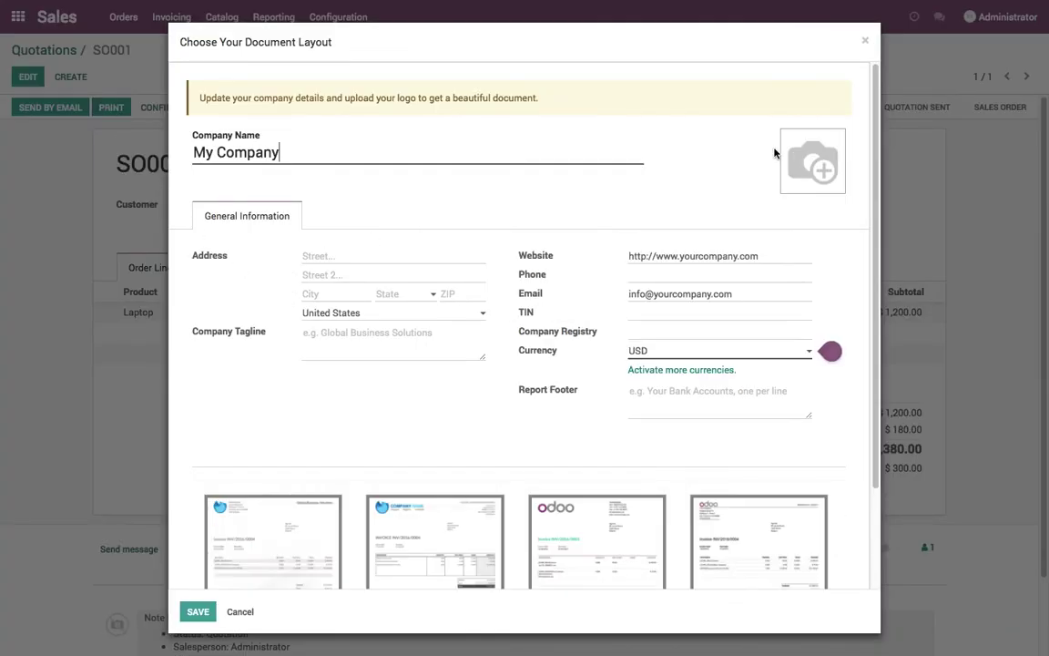
{"action": "left_click", "coordinate": [790, 138]}
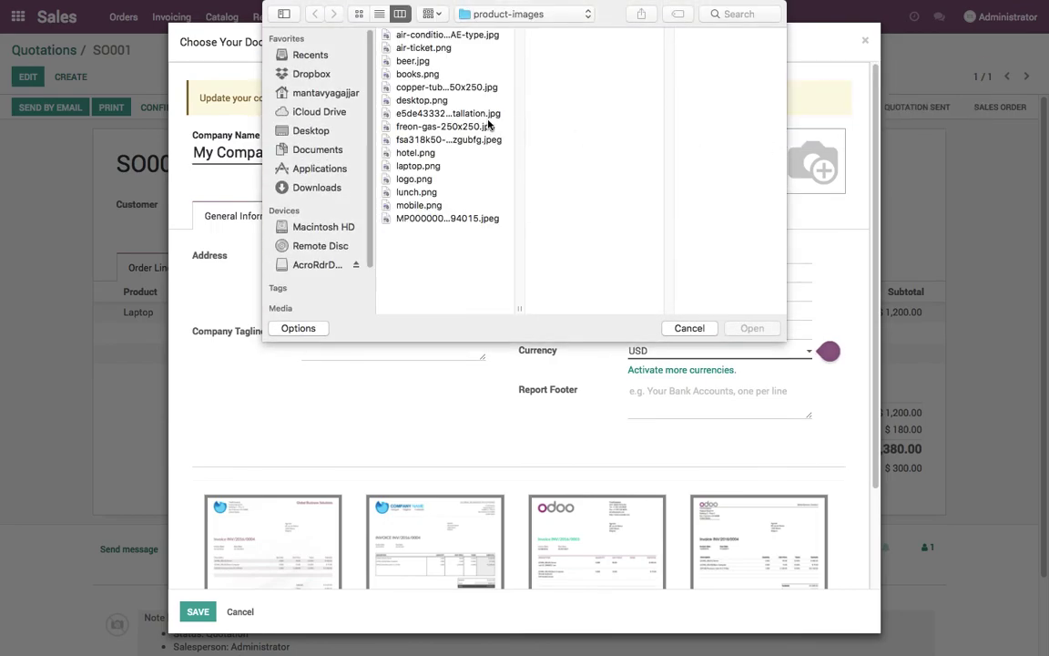
{"action": "left_click", "coordinate": [455, 166]}
{"action": "key", "text": "Return"}
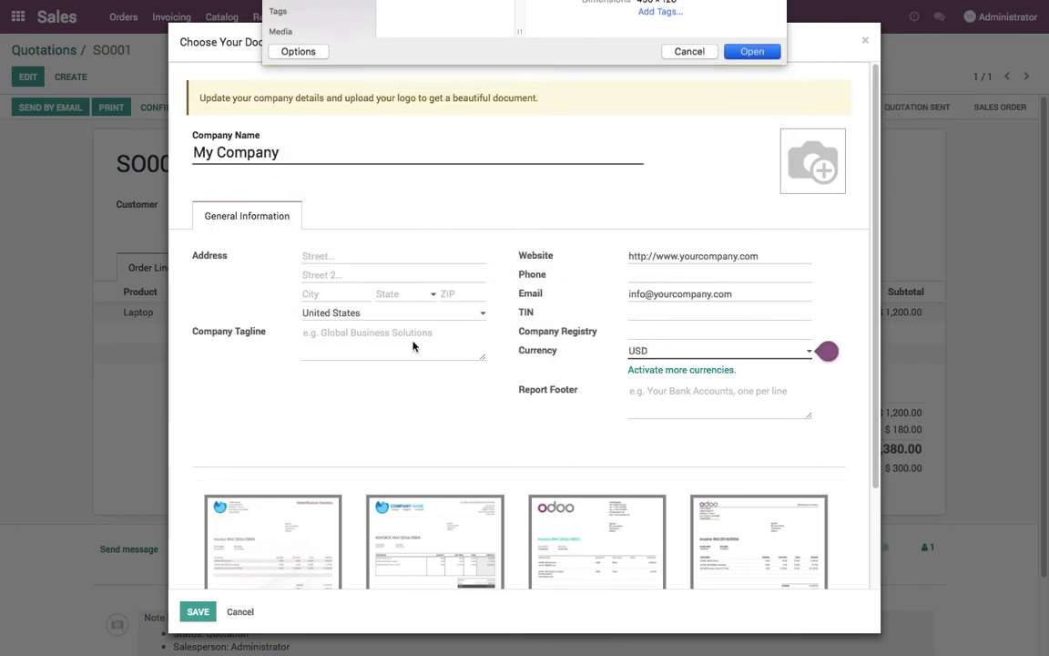
{"action": "left_click", "coordinate": [206, 611]}
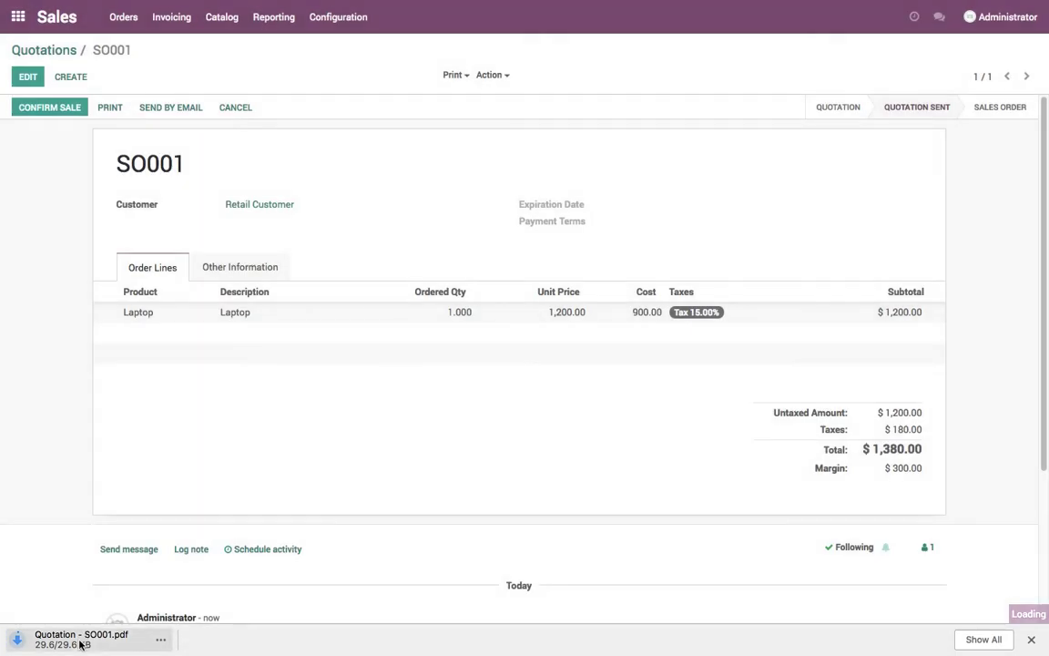
- Open the downloaded Quotation - SO001.pdf, examine its order line and totals for the margin, and return to the quotation in Odoo
{"action": "left_click", "coordinate": [78, 639]}
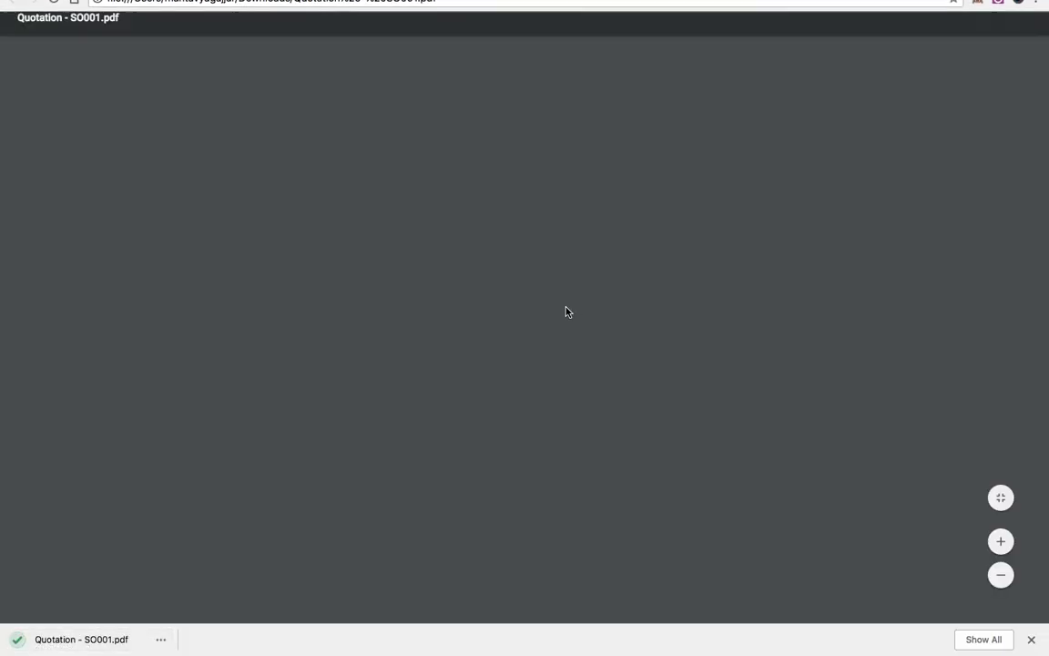
{"action": "scroll", "coordinate": [567, 310], "scroll_direction": "down", "scroll_amount": 1}
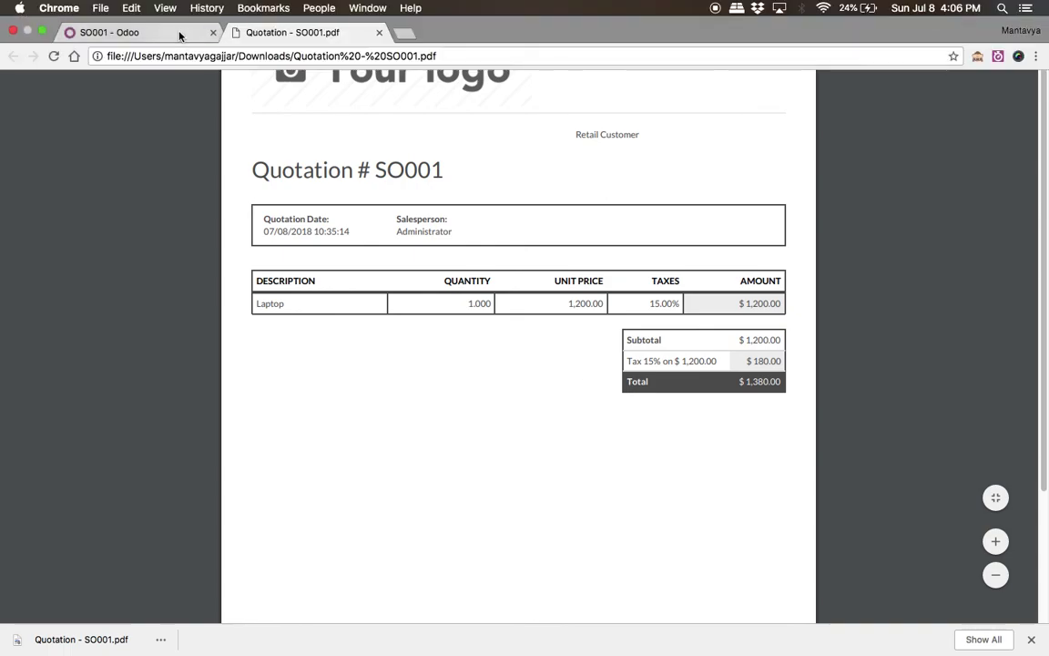
{"action": "left_click", "coordinate": [154, 33]}
- Edit the quotation and enter a terms and conditions note starting with "margin is visible only on the"
{"action": "left_click", "coordinate": [28, 77]}
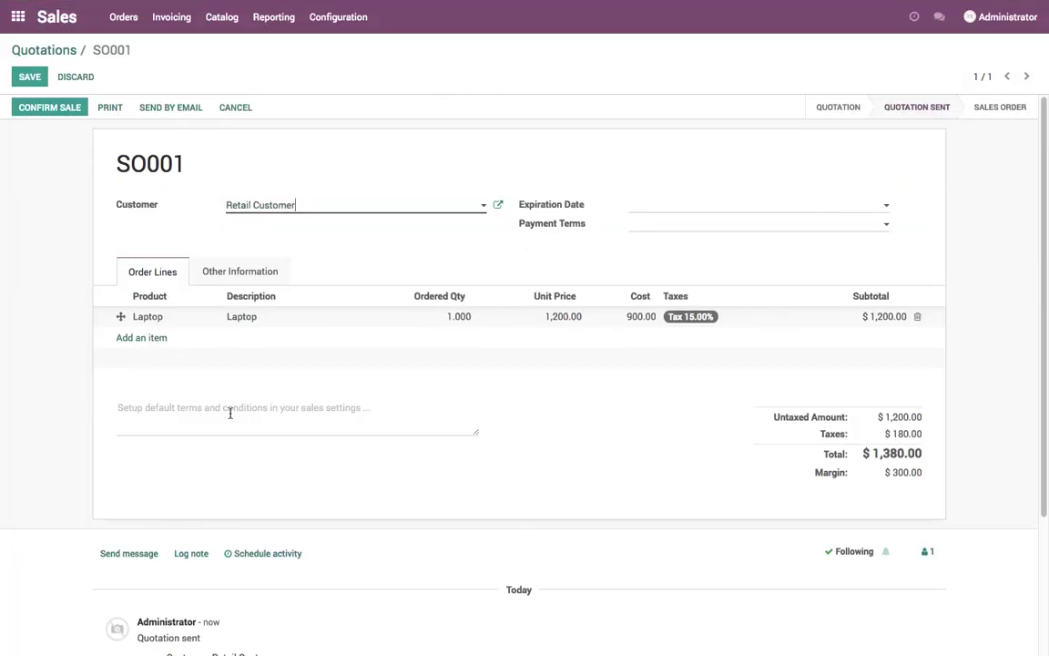
{"action": "type", "text": "discount is"}
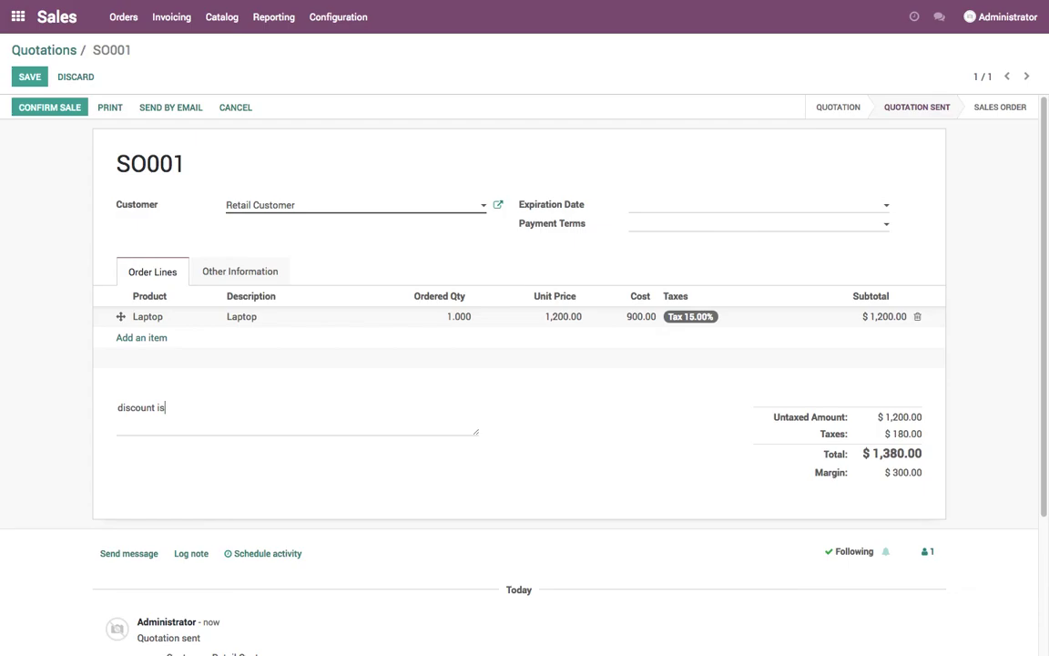
{"action": "key", "text": "ctrl+a"}
{"action": "key", "text": "BackSpace"}
{"action": "type", "text": "margin is visible only on the ord"}
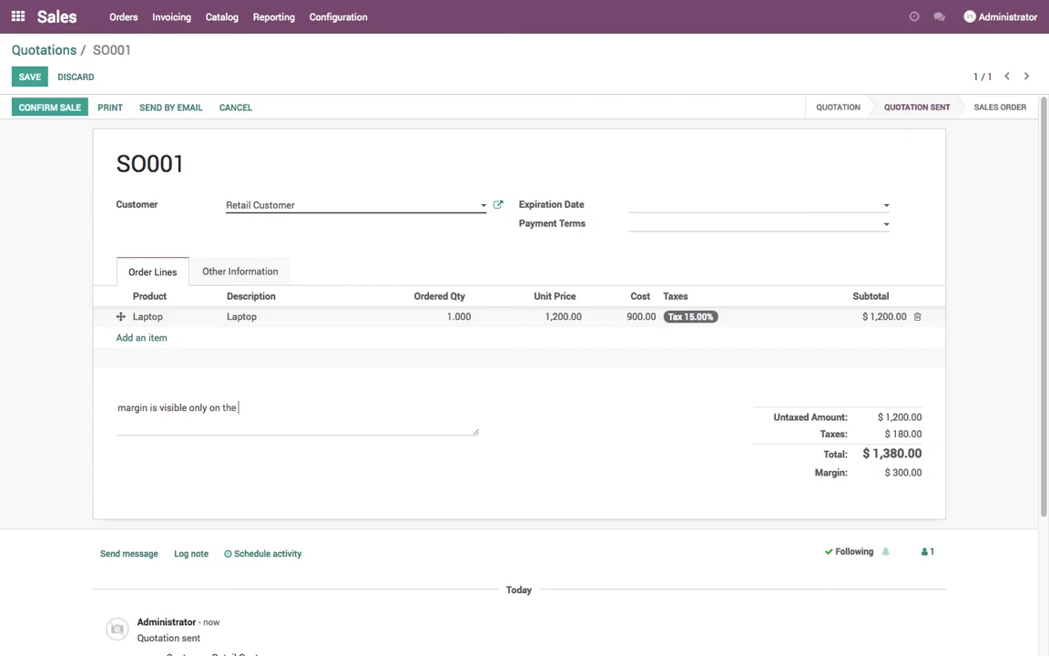